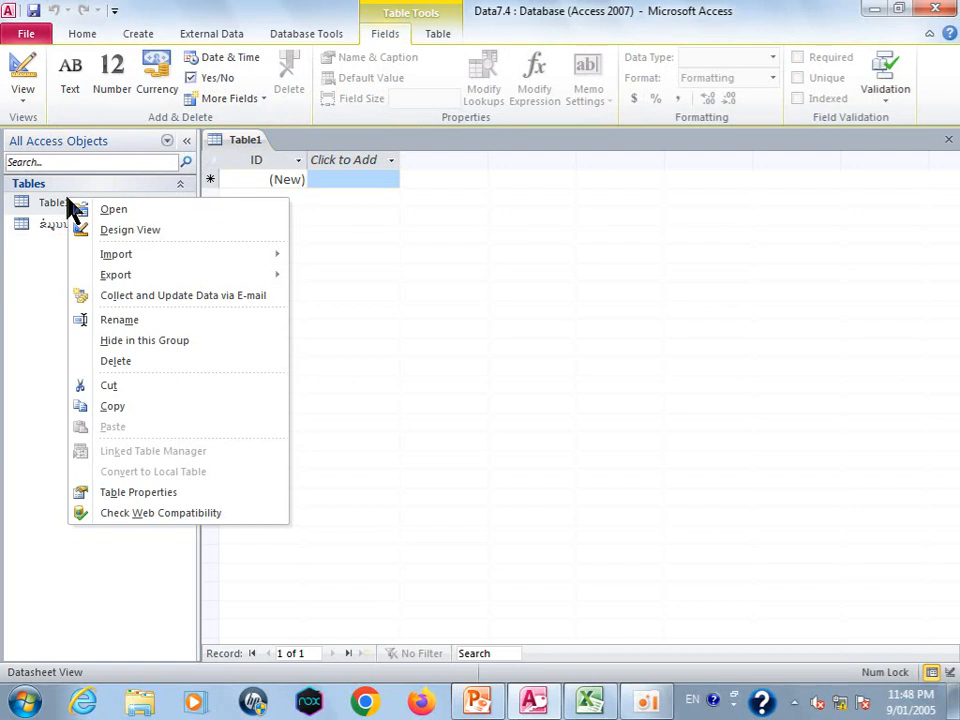
# Save Table1 under the name ຄະນິດສາດ and open it in Design View.
pyautogui.click(120, 230)
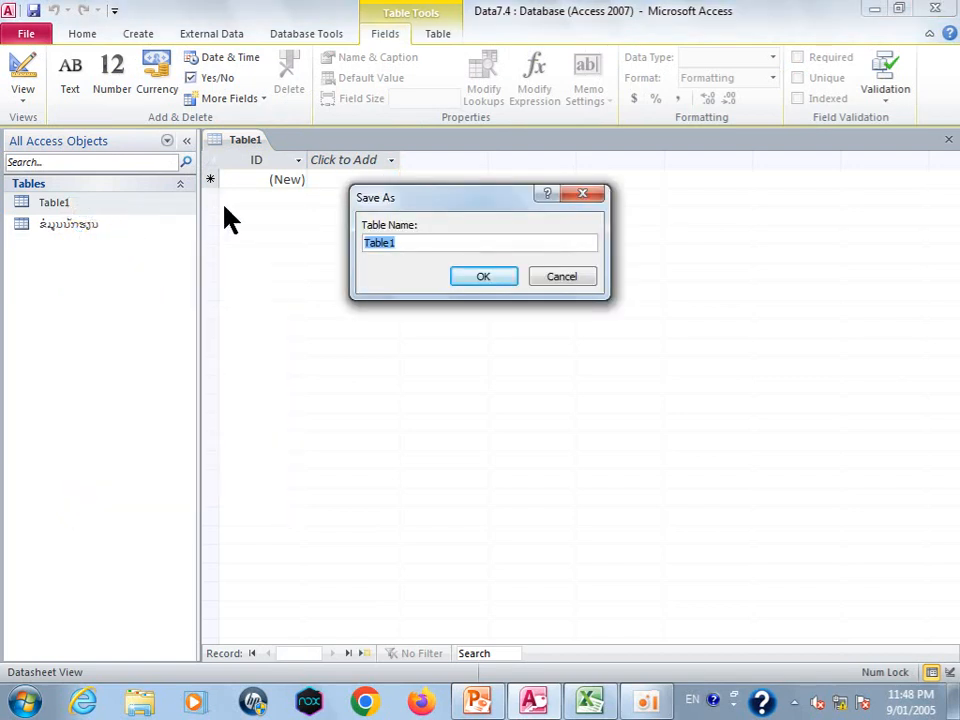
pyautogui.hotkey('alt', 'shift')
pyautogui.write('ສະນິດສາດ')
pyautogui.moveTo(467, 199); pyautogui.dragTo(605, 263)
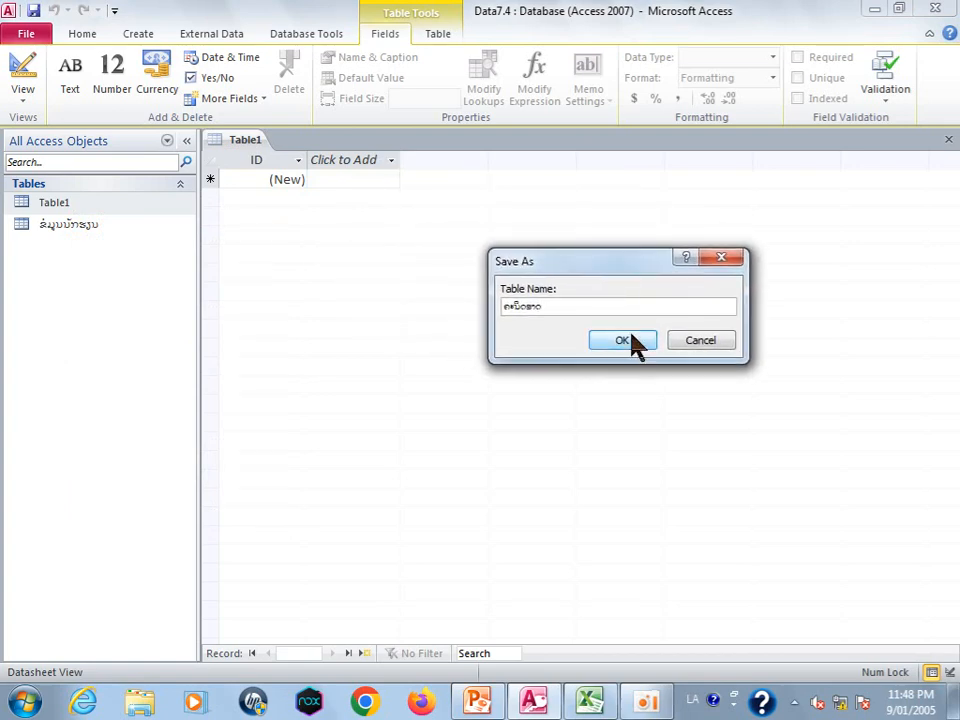
pyautogui.click(630, 338)
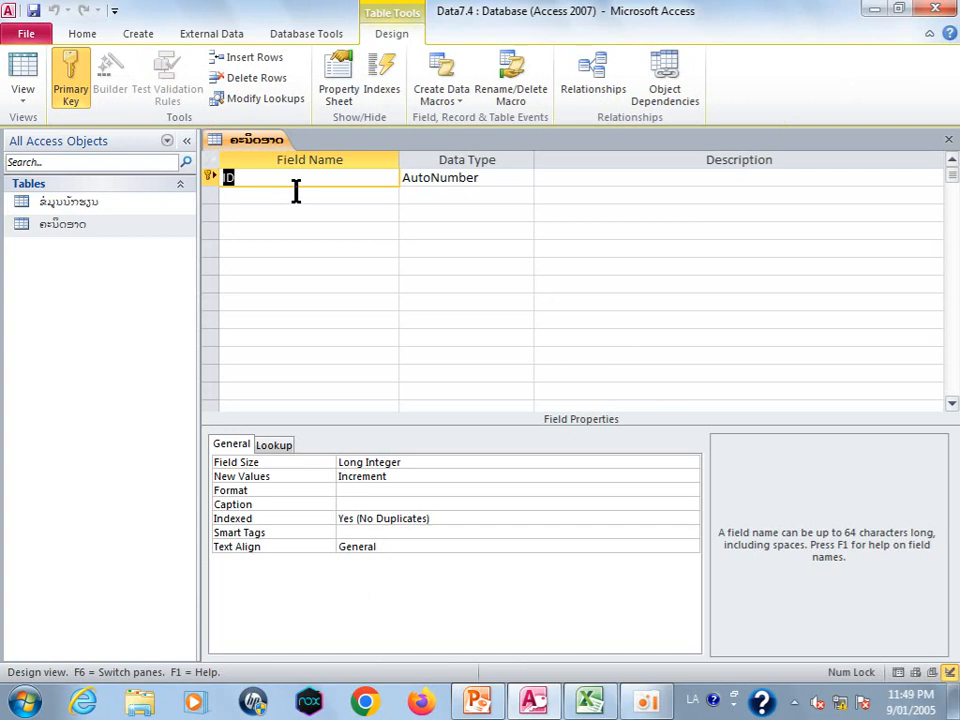
# Rename the ID primary key field of the ຄະນິດສາດ table to ລະຫັດນັກຮຽນ and set its data type to Text.
pyautogui.write('ລະຫັດນັກຮຽນ')
pyautogui.click(467, 178)
pyautogui.click(524, 177)
pyautogui.click(491, 197)
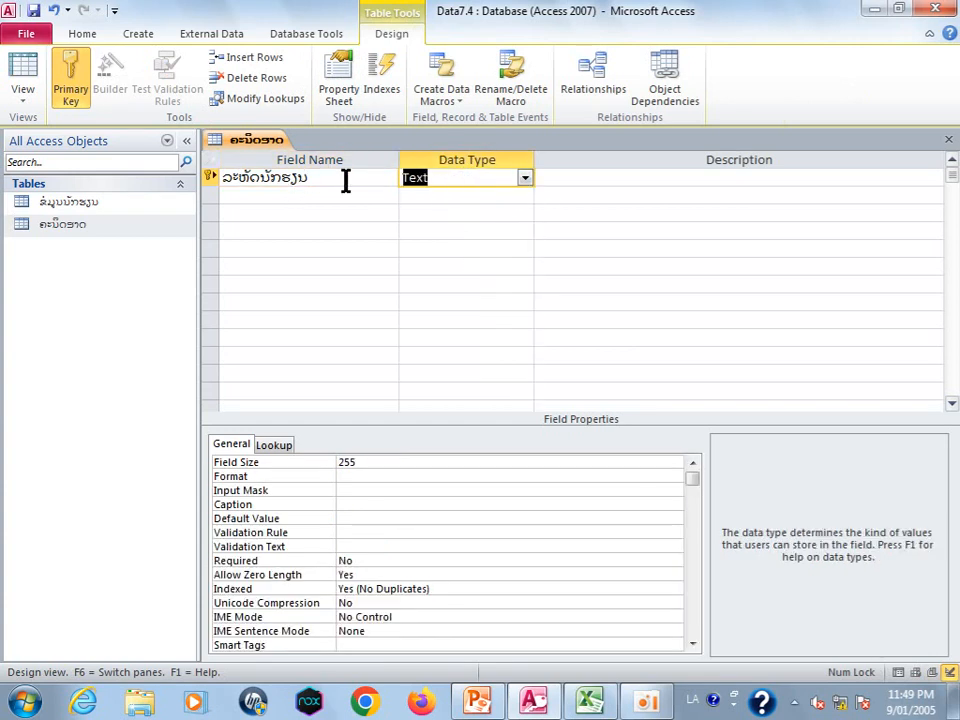
# Add a second field named ຄະແນນໝົດປີ to the ຄະນິດສາດ table with the Number data type.
pyautogui.click(265, 196)
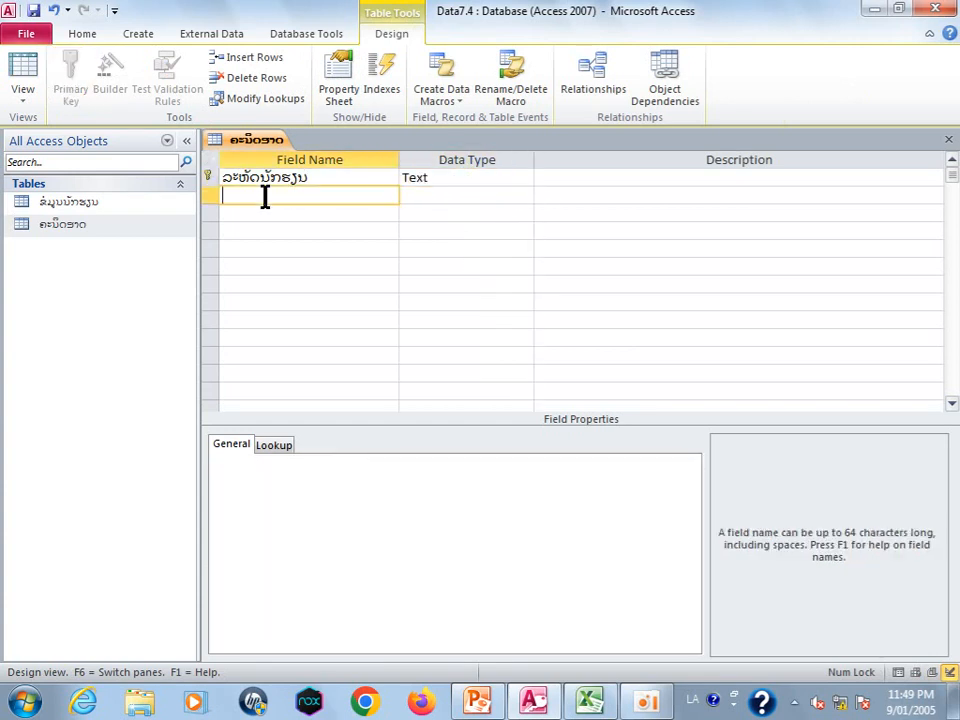
pyautogui.write('ຄະແນນໝົດປີ')
pyautogui.click(469, 194)
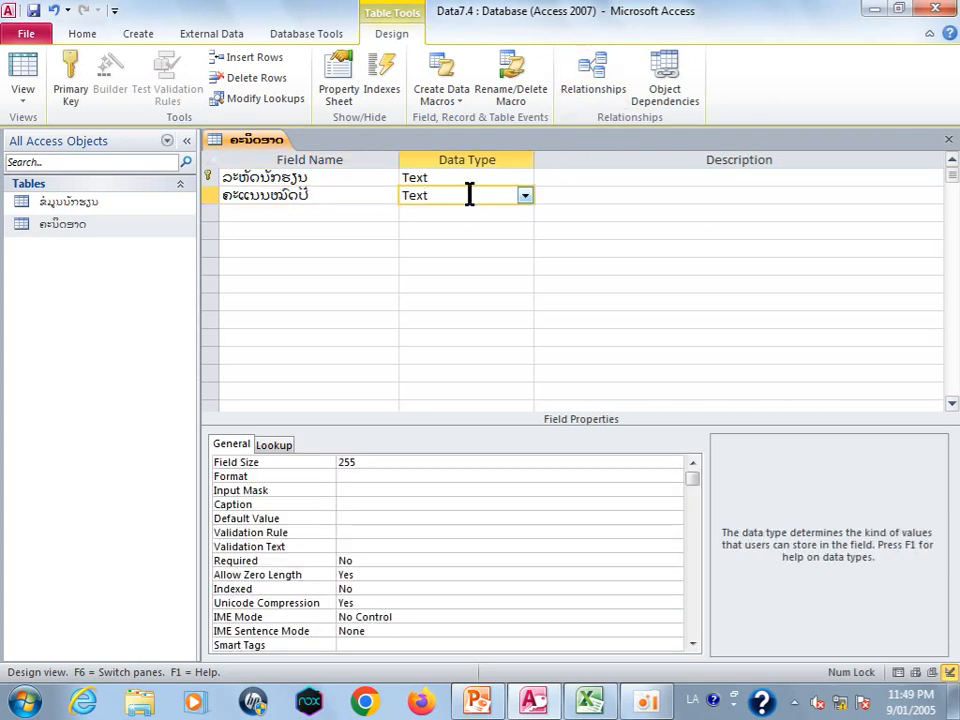
pyautogui.click(524, 195)
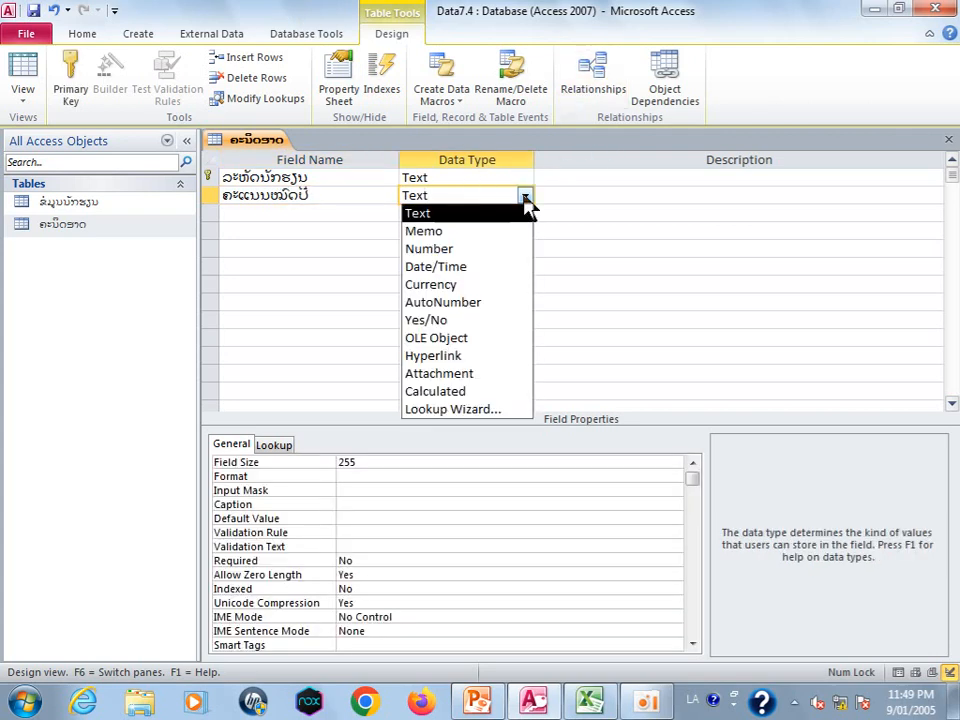
pyautogui.click(495, 252)
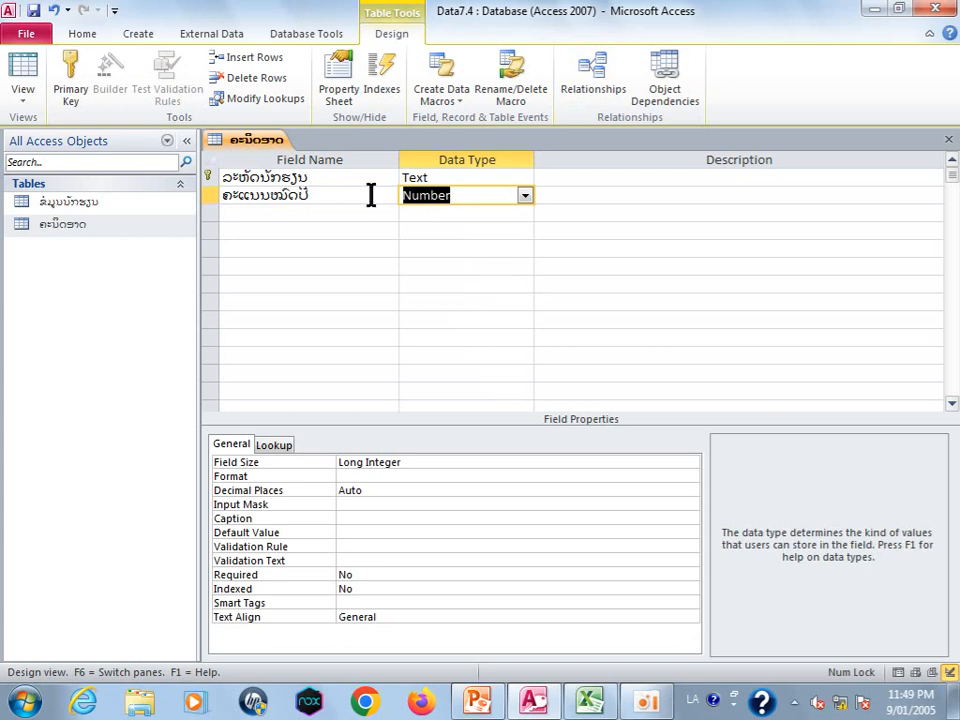
# Save the ຄະນິດສາດ table design and close the table.
pyautogui.rightClick(258, 148)
pyautogui.click(301, 152)
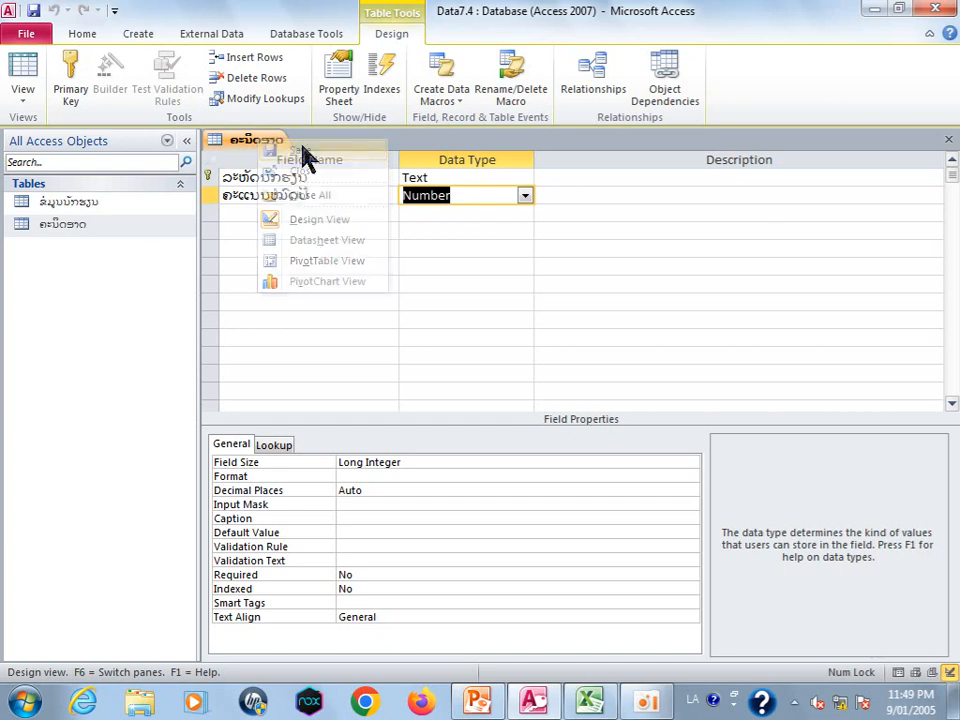
pyautogui.rightClick(268, 150)
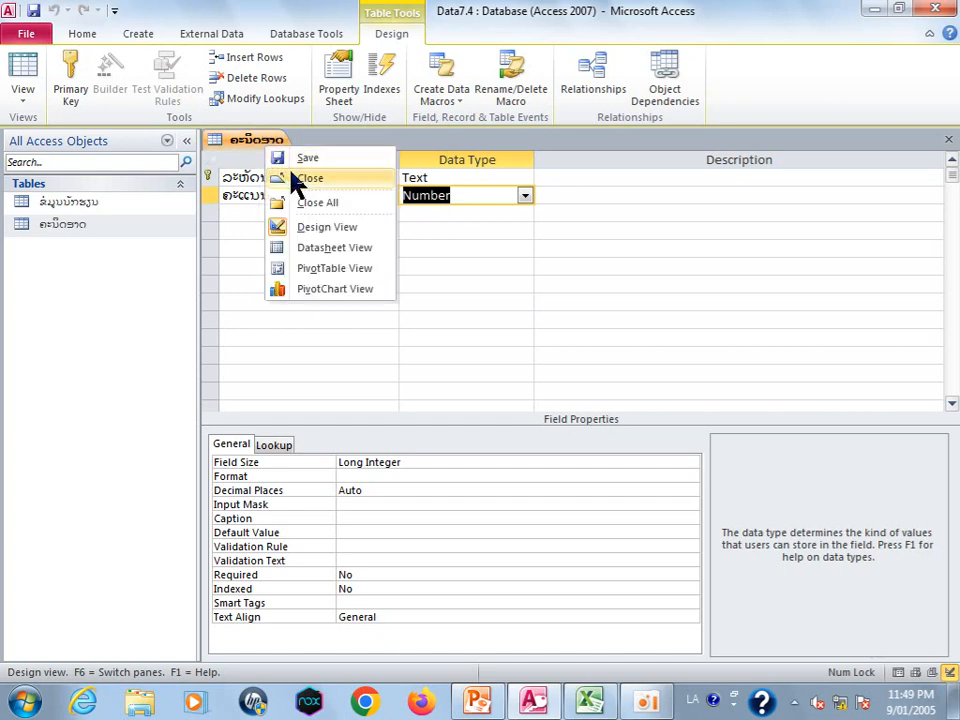
pyautogui.click(300, 179)
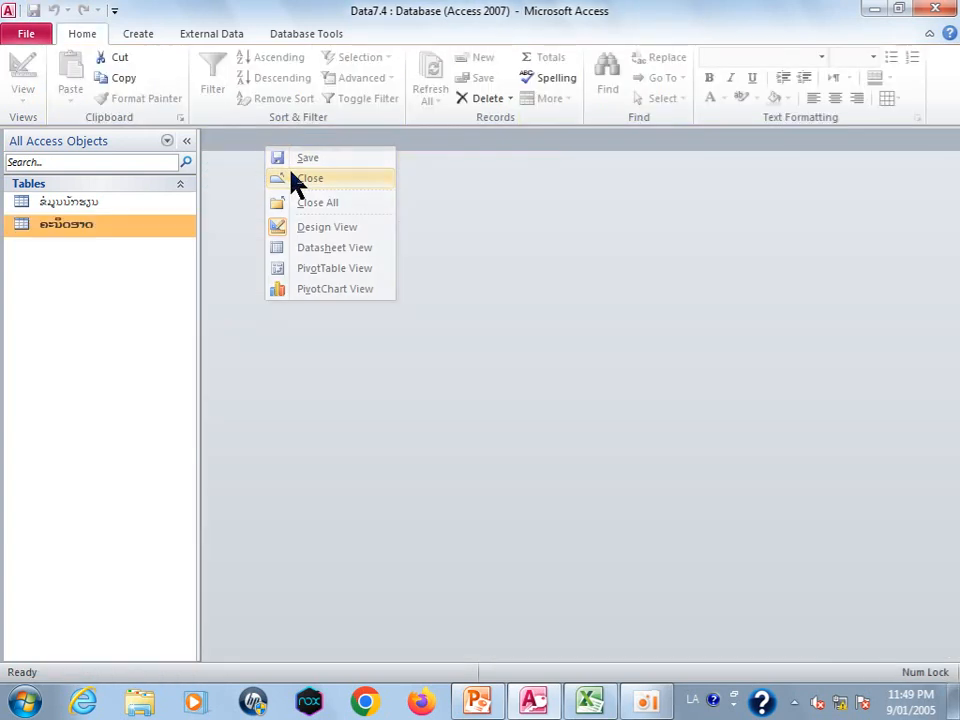
# Create a new table, save it as ພາສາລາວ, and open it in Design View.
pyautogui.click(137, 35)
pyautogui.click(93, 77)
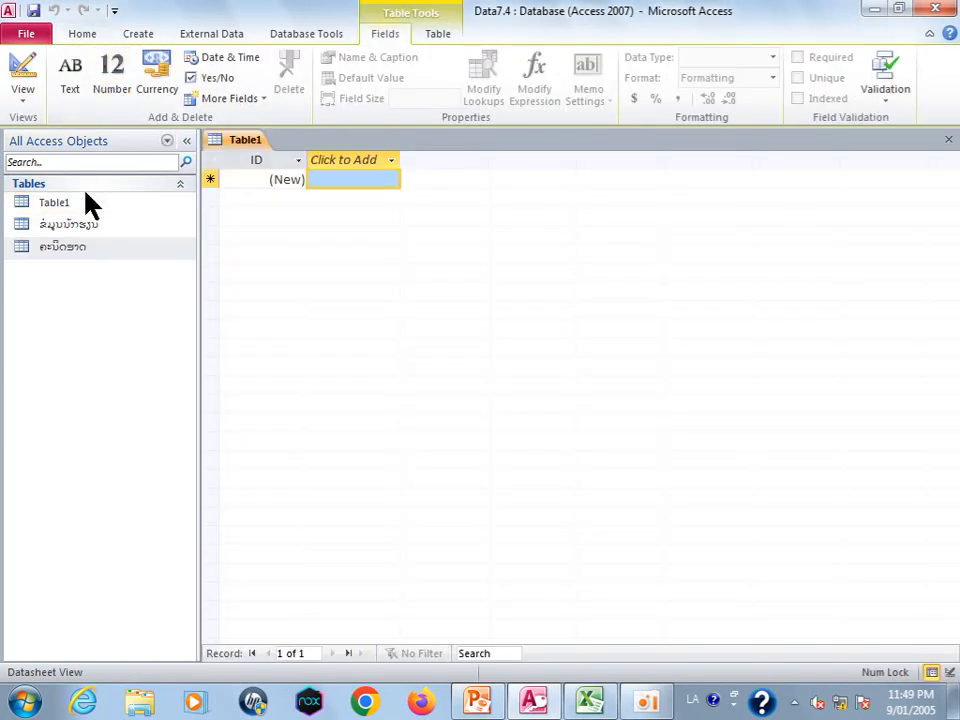
pyautogui.rightClick(85, 197)
pyautogui.click(147, 228)
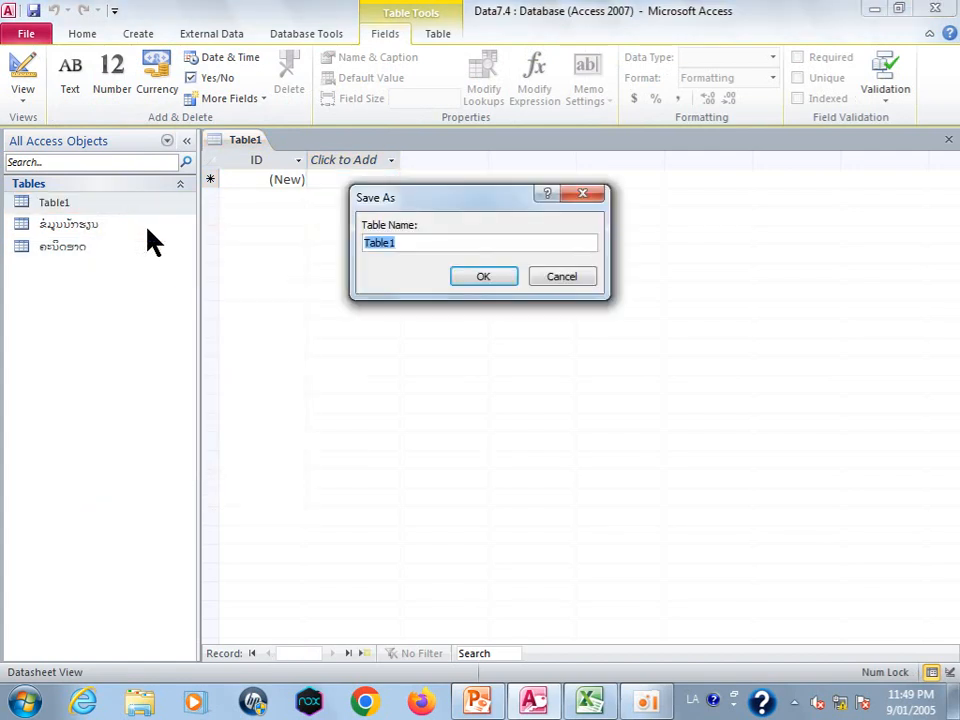
pyautogui.write('ພາສາລ')
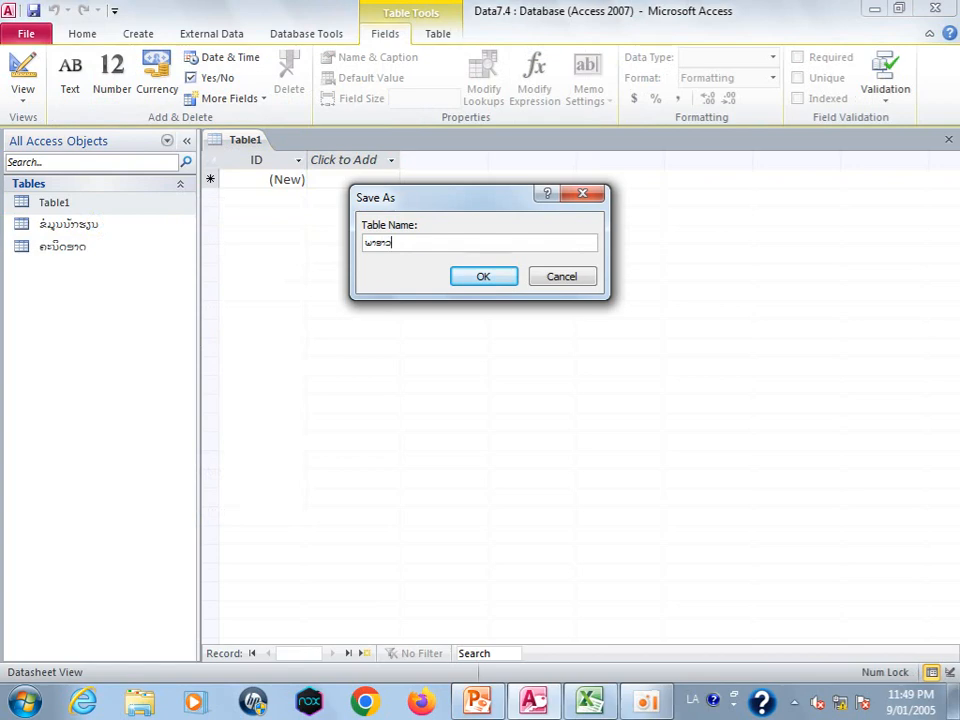
pyautogui.write('າວ')
pyautogui.click(497, 283)
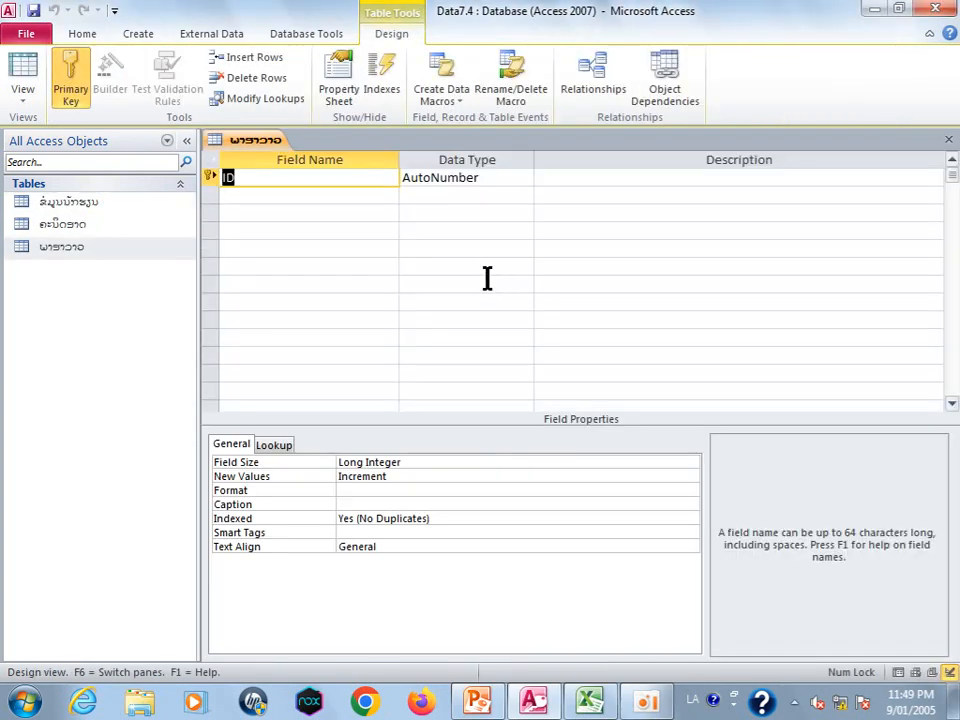
# Rename the ID primary key field of the ພາສາລາວ table to ລະຫັດນັກຮຽນ and set its data type to Text.
pyautogui.write('ລະ')
pyautogui.write('ທ')
pyautogui.write('ັດ')
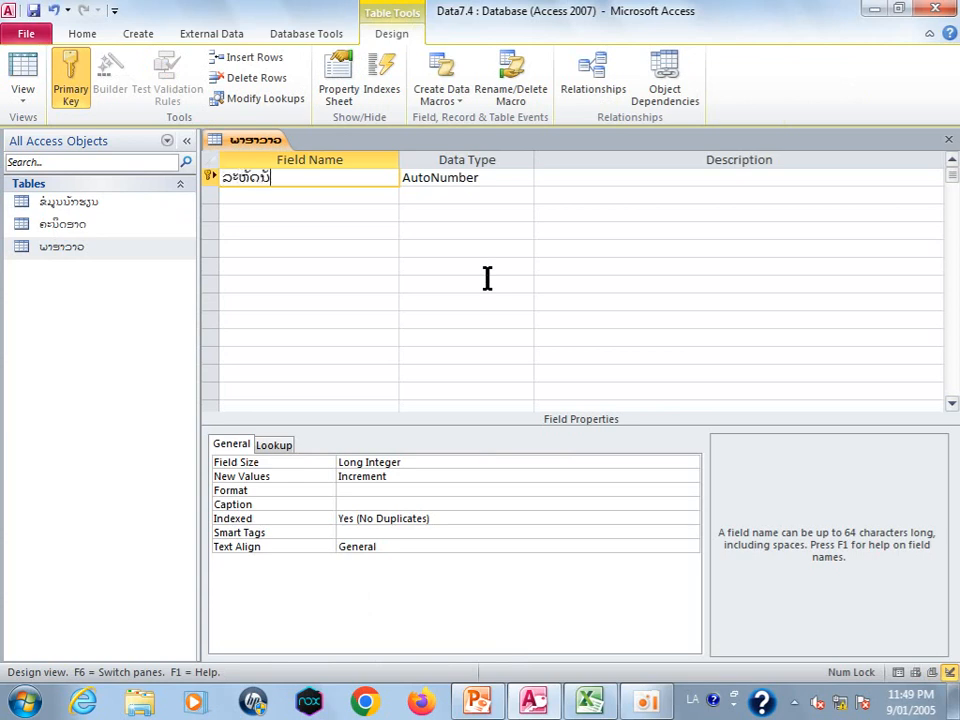
pyautogui.write('ນັກຮຽນ')
pyautogui.click(475, 177)
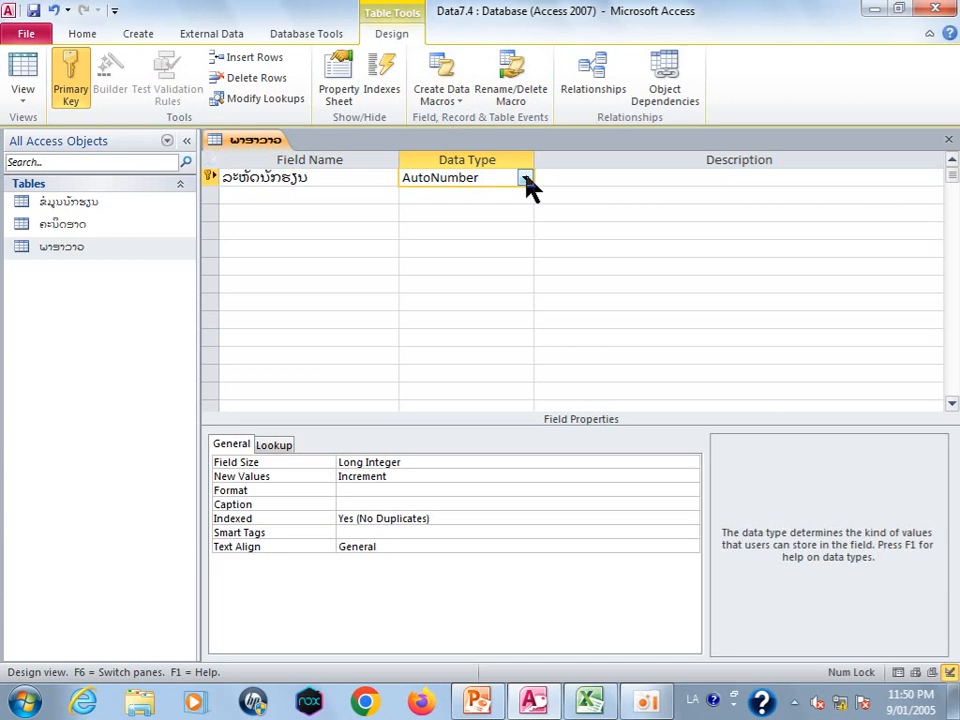
pyautogui.click(525, 177)
pyautogui.click(489, 197)
# Add a second field named ຄະແນນໝົດປີ to the ພາສາລາວ table with the Number data type.
pyautogui.click(353, 204)
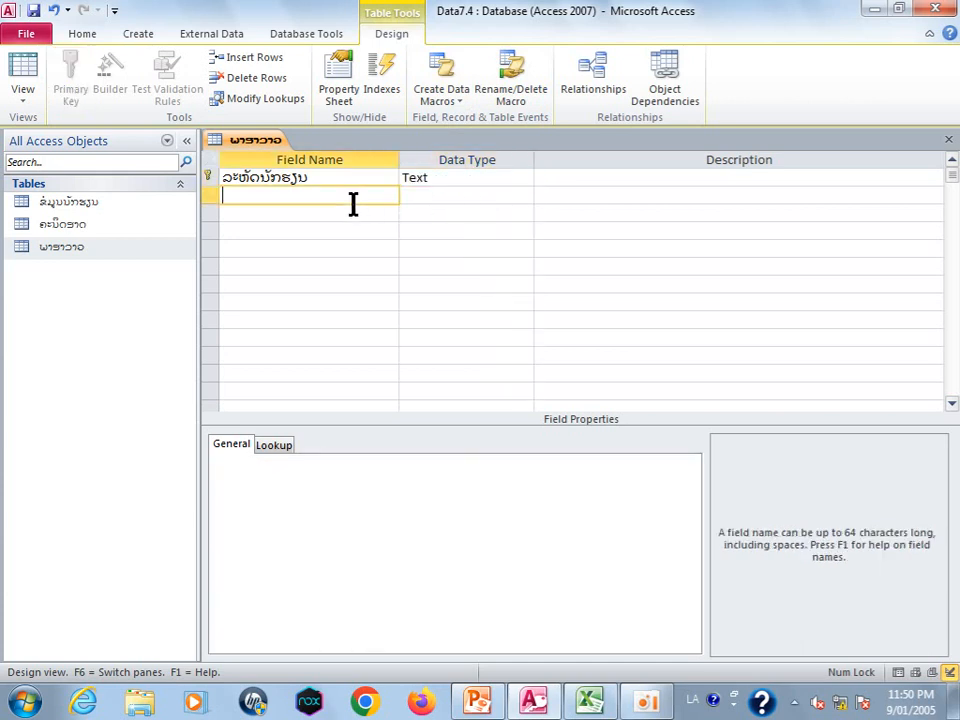
pyautogui.write('ຄະແນນໝົດປີ')
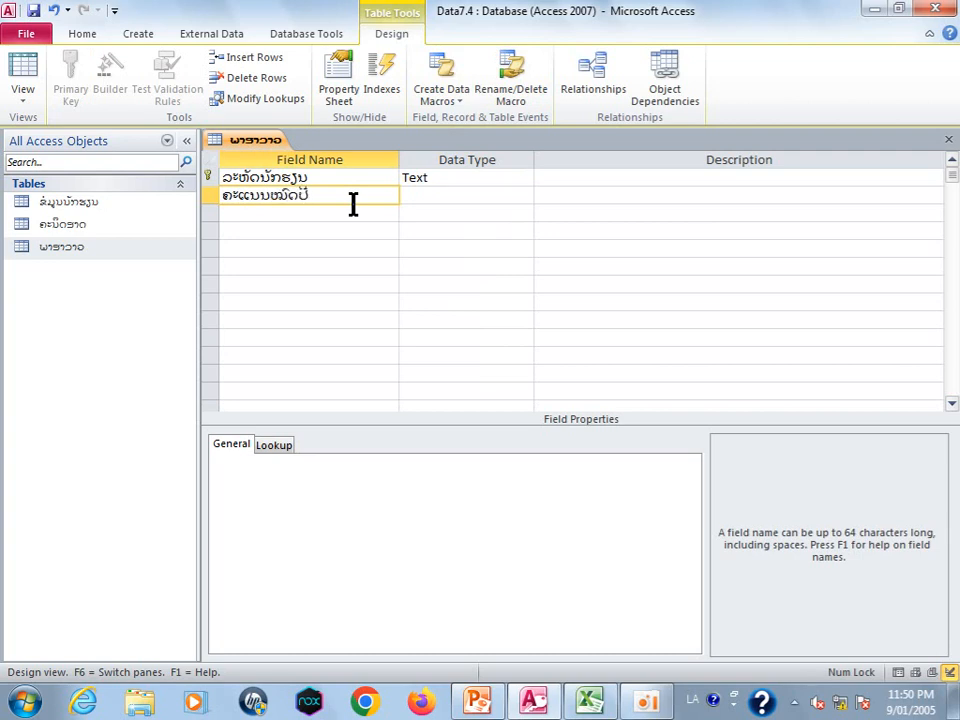
pyautogui.click(450, 194)
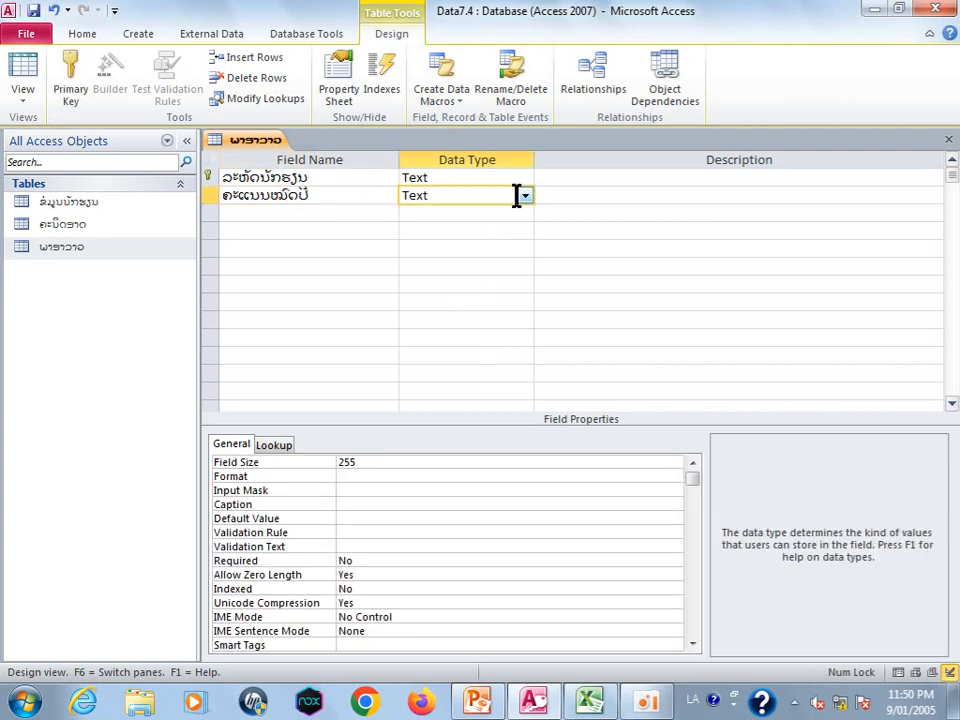
pyautogui.click(524, 195)
pyautogui.click(430, 250)
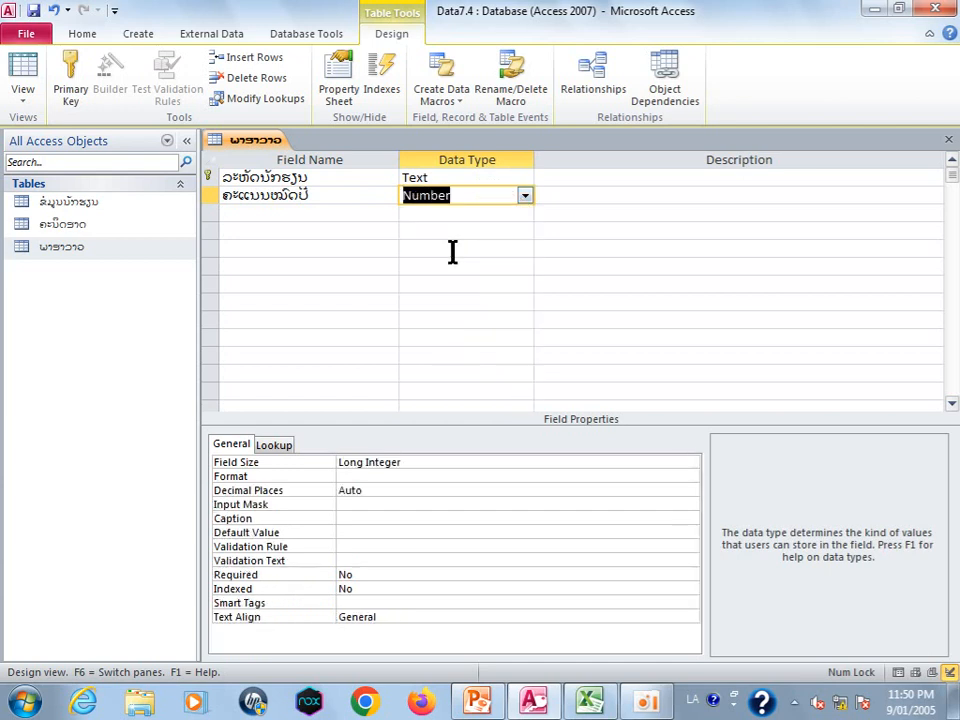
# Save the ພາສາລາວ table design and close the table.
pyautogui.rightClick(259, 143)
pyautogui.click(288, 151)
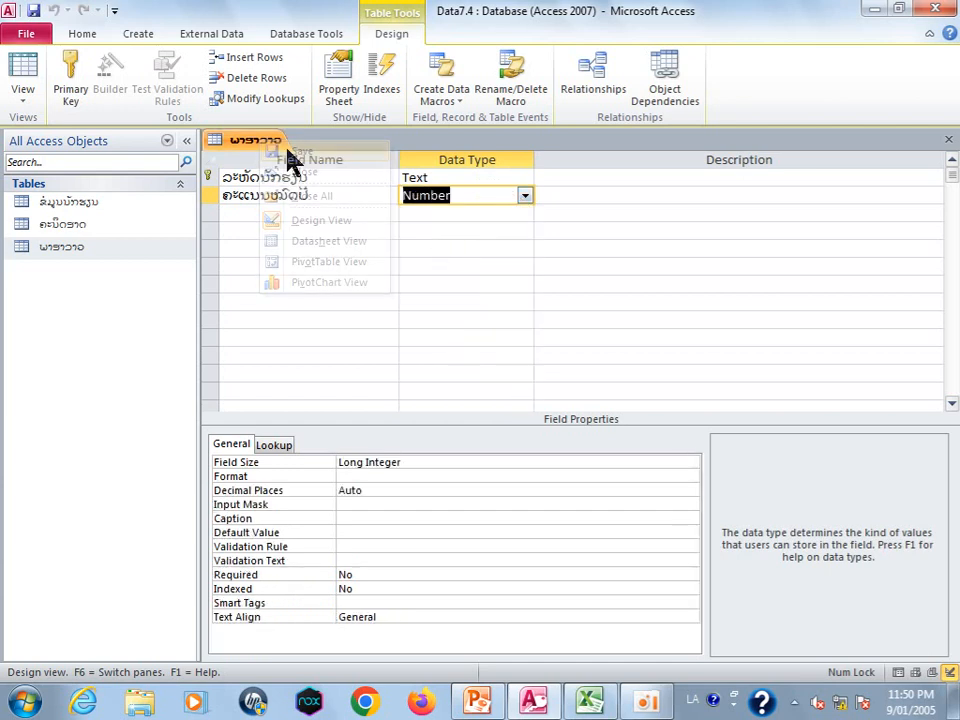
pyautogui.rightClick(283, 146)
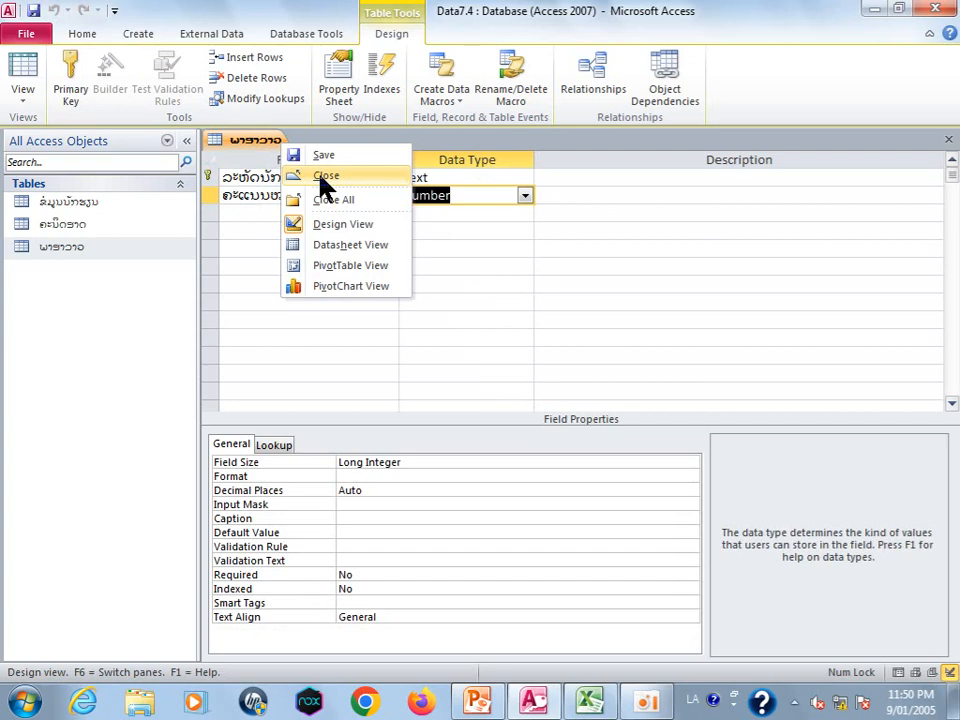
pyautogui.click(325, 178)
# Create a new table, save it as ປະຫວັດສາດ, and open it in Design View.
pyautogui.click(135, 36)
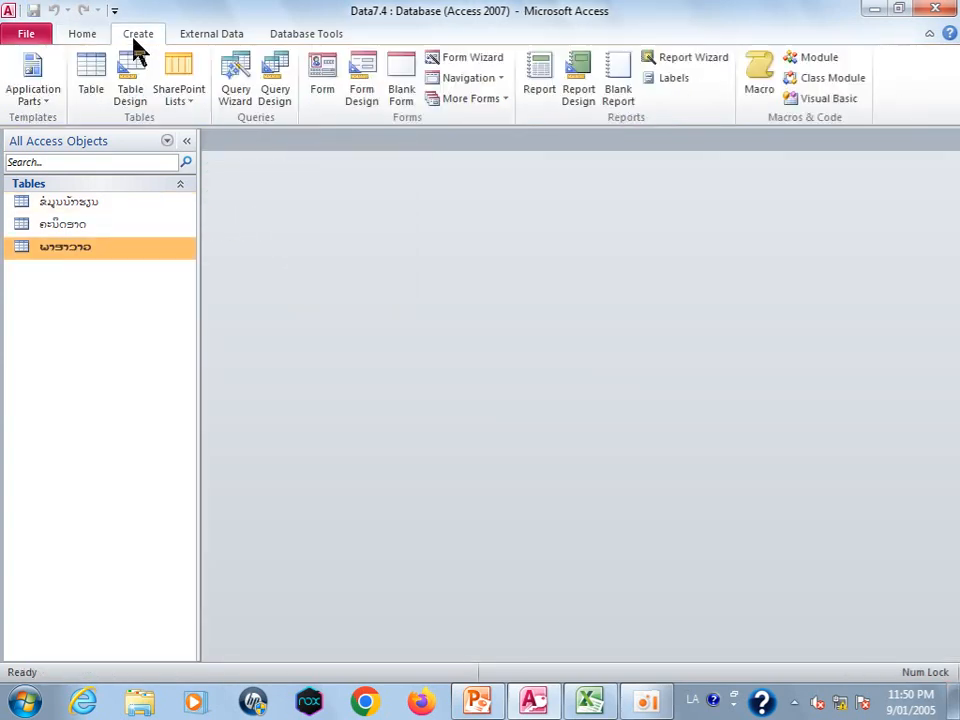
pyautogui.click(91, 80)
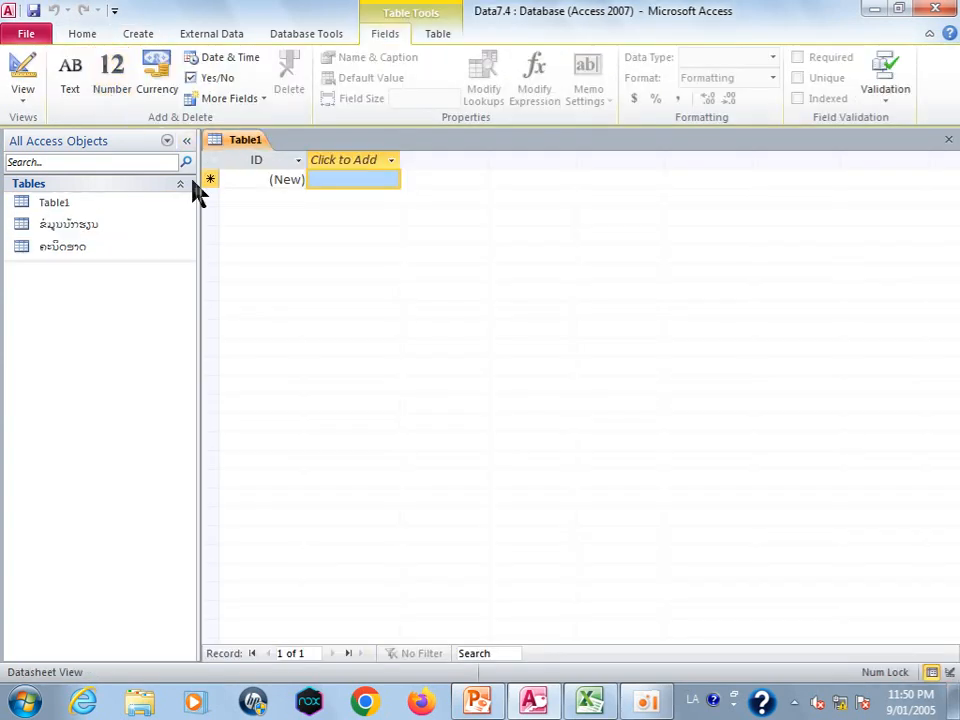
pyautogui.rightClick(84, 200)
pyautogui.click(139, 238)
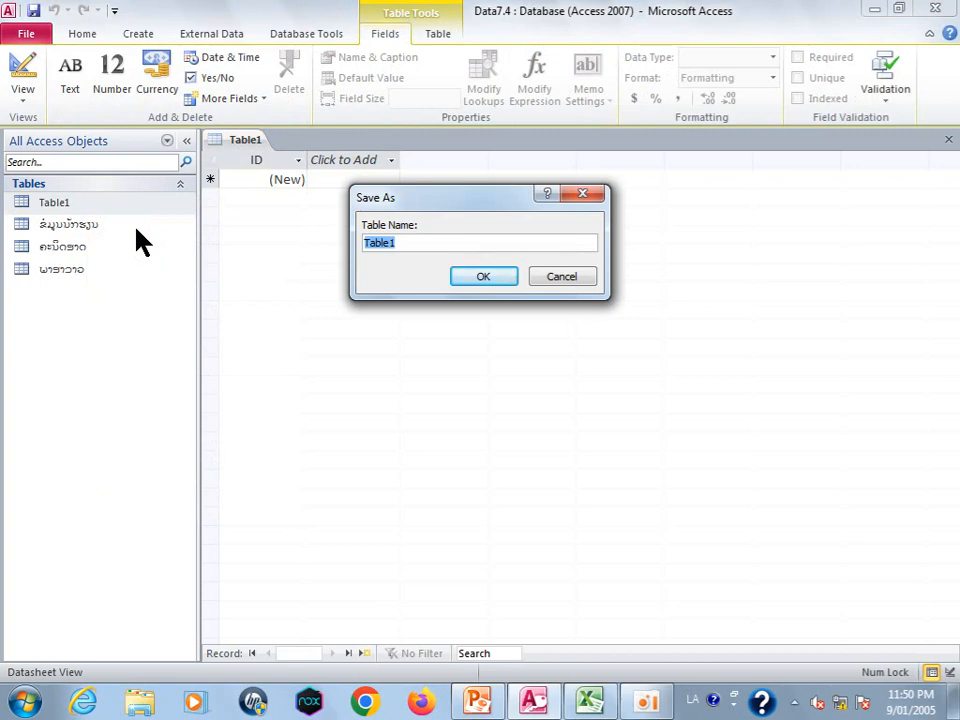
pyautogui.write('ບ')
pyautogui.write('ະຫວ')
pyautogui.write('ັດສາດ')
pyautogui.click(505, 282)
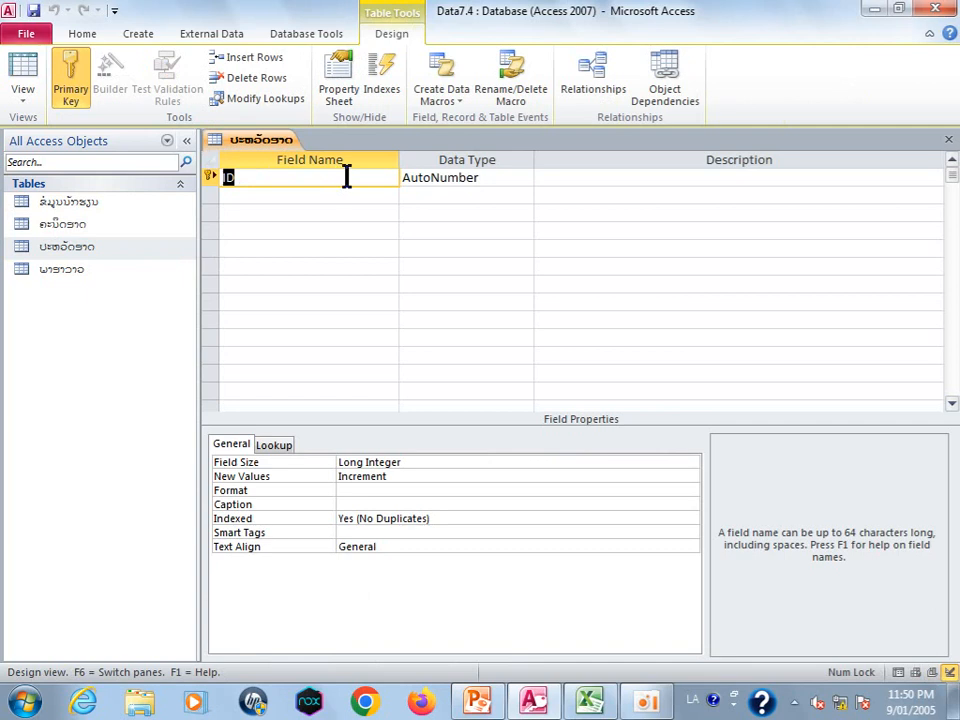
# Rename the ID primary key field of the ປະຫວັດສາດ table to ລະຫັດນັກຮຽນ and set its data type to Text.
pyautogui.write('ລະຫັດນັກຮຽນ')
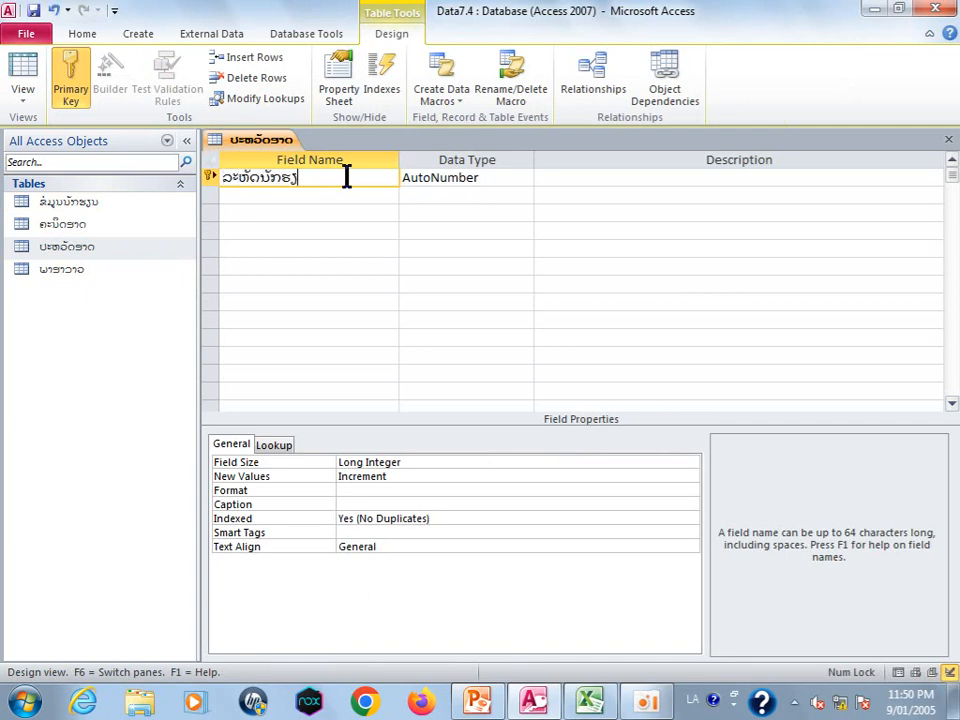
pyautogui.click(499, 177)
pyautogui.click(524, 178)
pyautogui.click(497, 197)
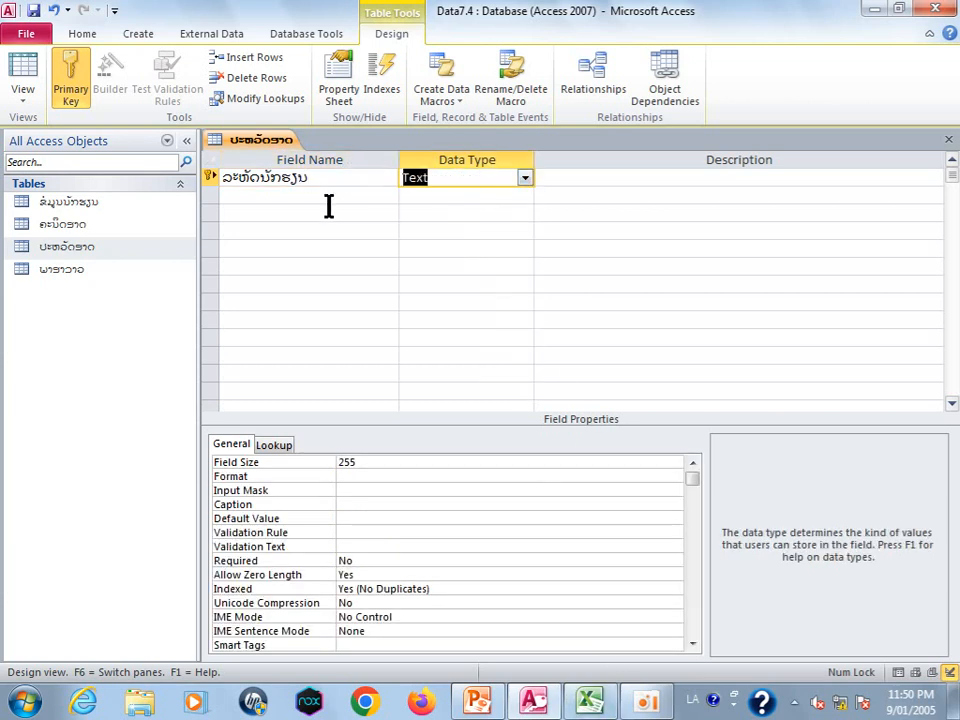
# Add a second field named ຄະແນນໝົດປີ to the ປະຫວັດສາດ table with the Number data type.
pyautogui.click(330, 195)
pyautogui.write('ຄ')
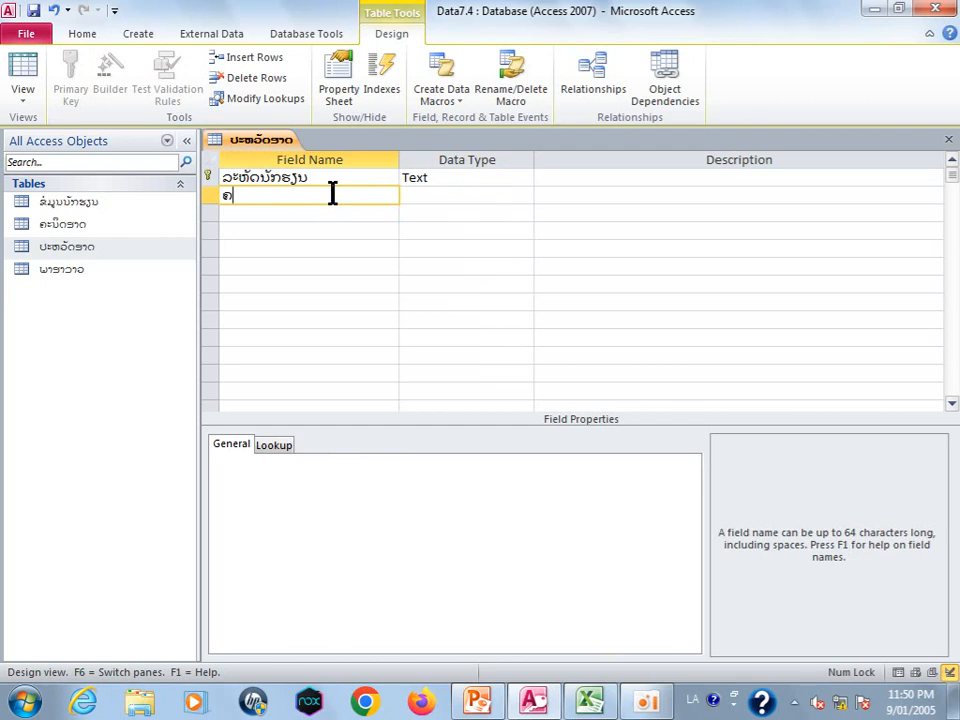
pyautogui.write('ະແນນໝົດປີ')
pyautogui.click(429, 194)
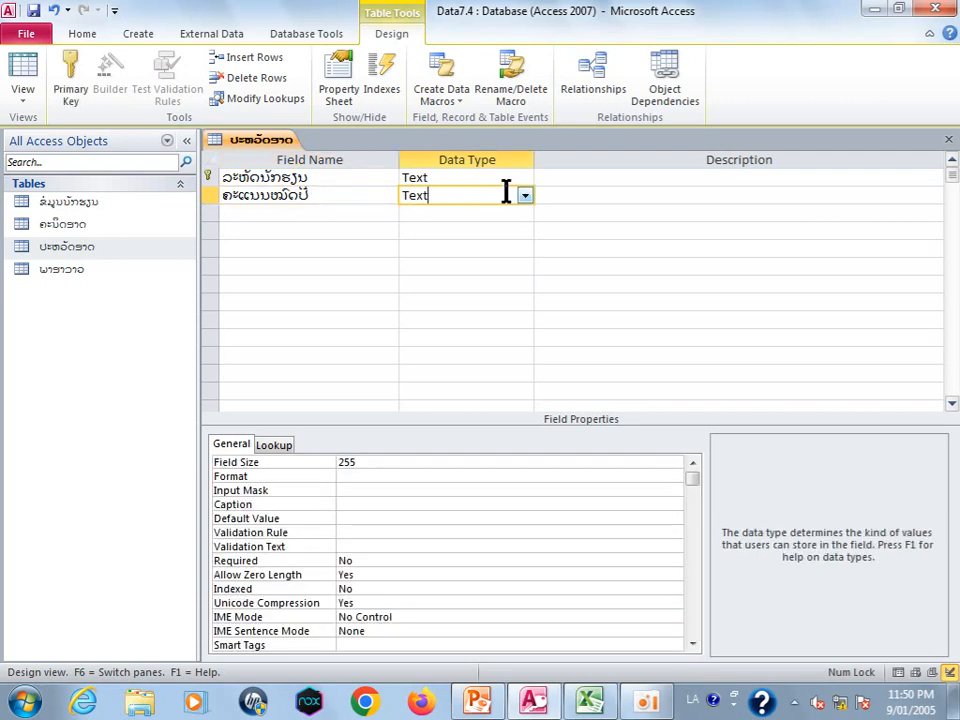
pyautogui.click(525, 196)
pyautogui.click(467, 250)
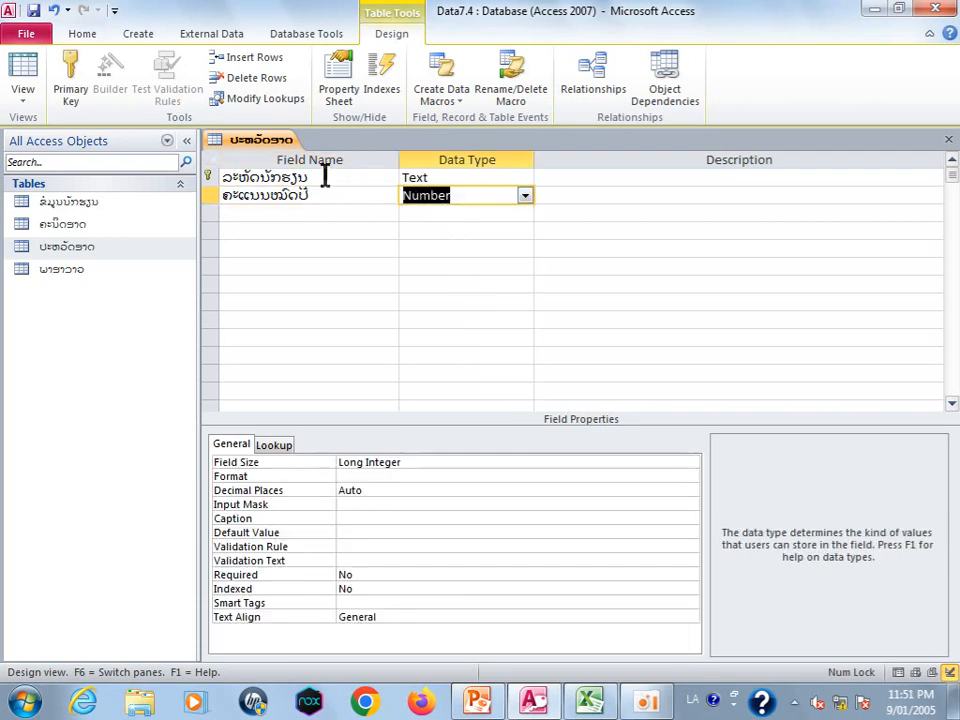
# Save the ປະຫວັດສາດ table design and close the table.
pyautogui.rightClick(284, 150)
pyautogui.click(263, 142)
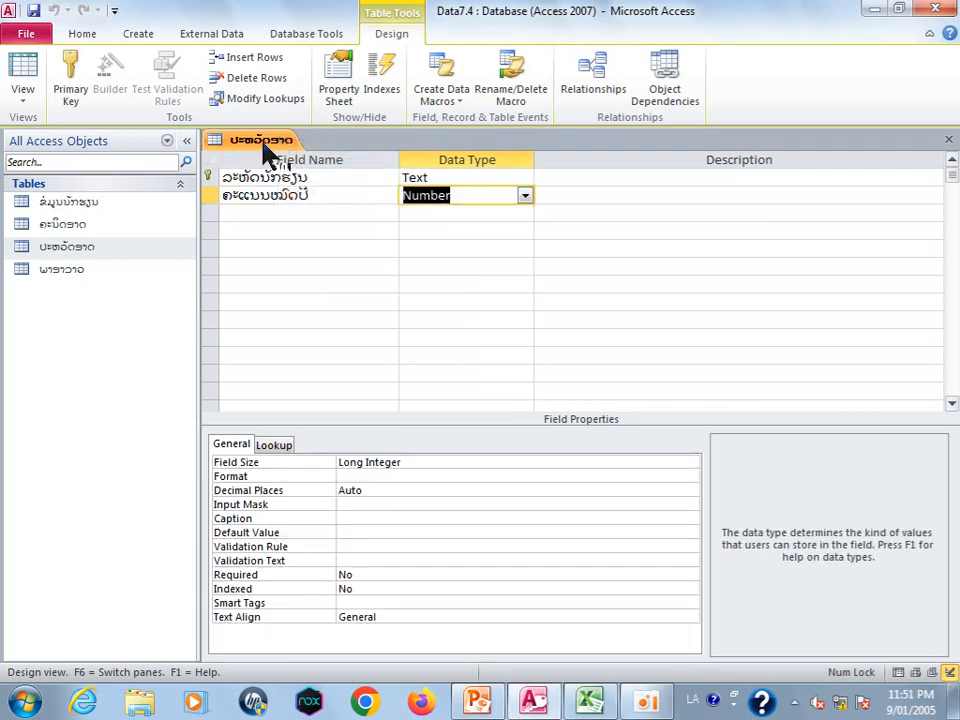
pyautogui.rightClick(265, 146)
pyautogui.click(290, 176)
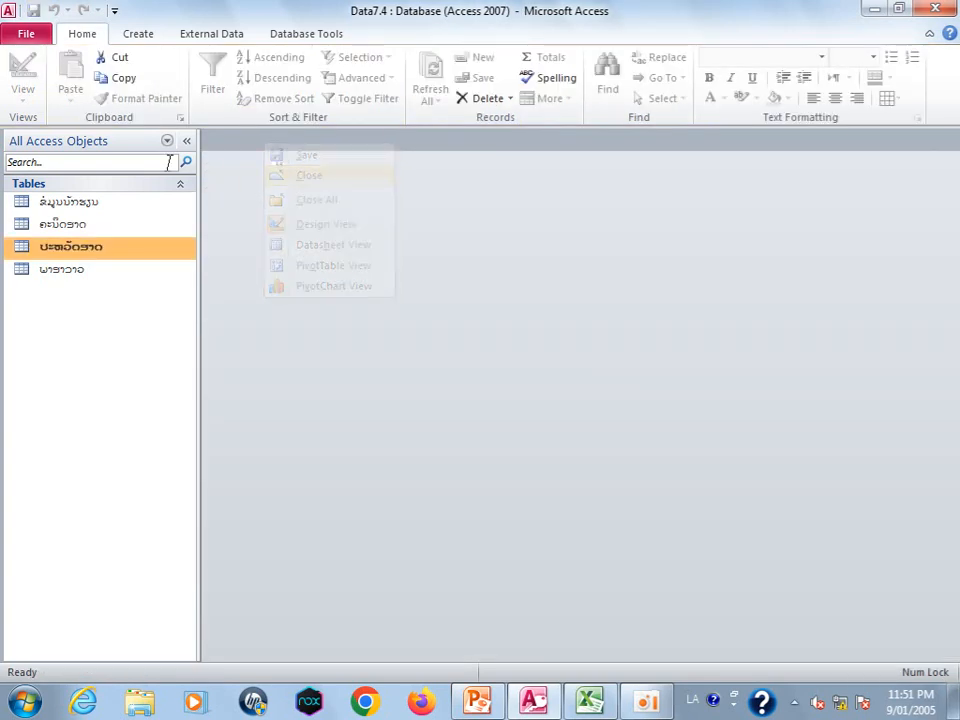
# Create a new table, save it as ພູມສາດ, and open it in Design View.
pyautogui.click(130, 36)
pyautogui.click(91, 75)
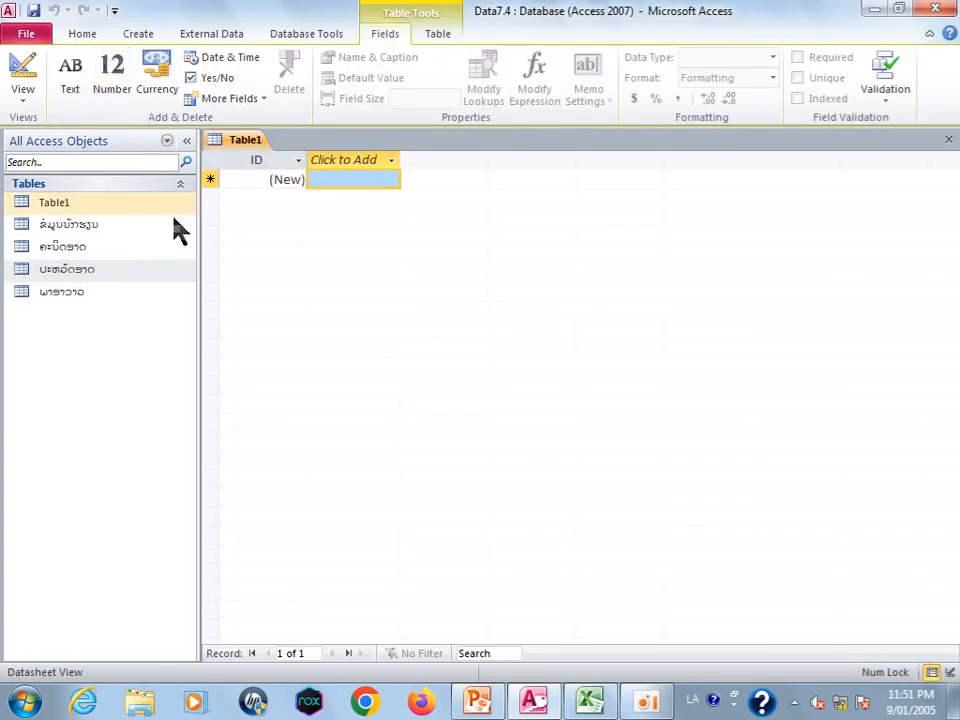
pyautogui.click(88, 205)
pyautogui.rightClick(88, 205)
pyautogui.click(154, 232)
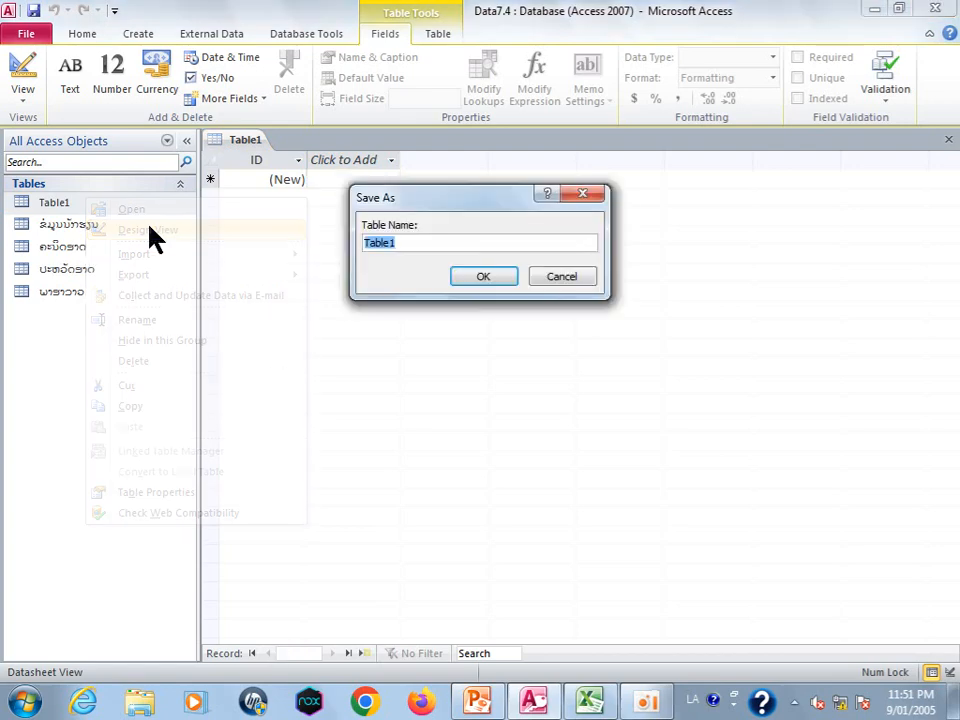
pyautogui.write('ພູມສາ')
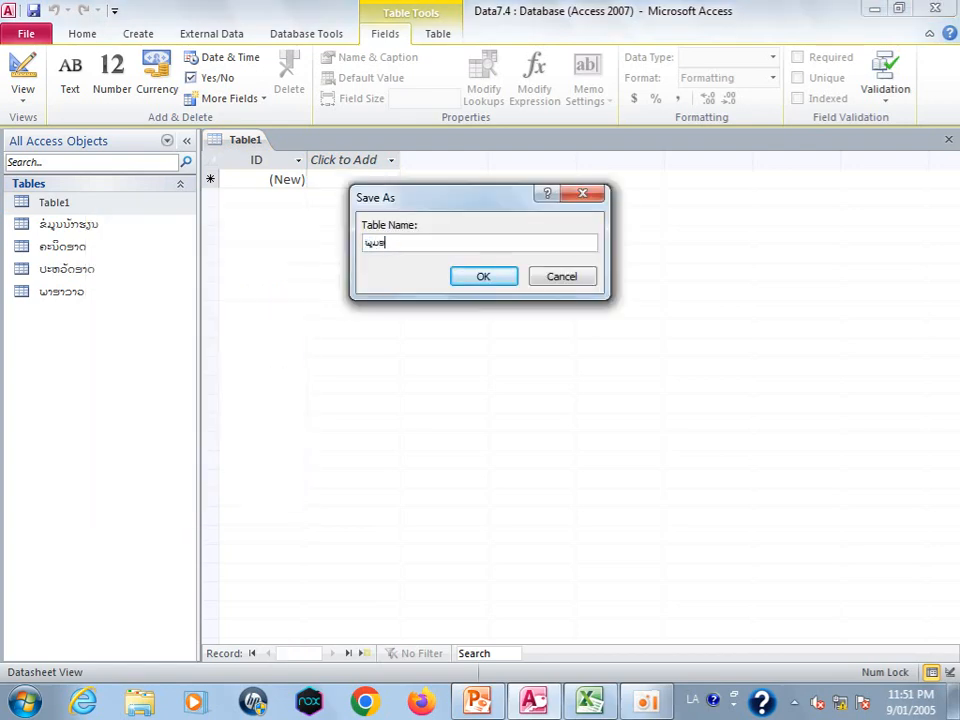
pyautogui.write('ດ')
pyautogui.click(483, 276)
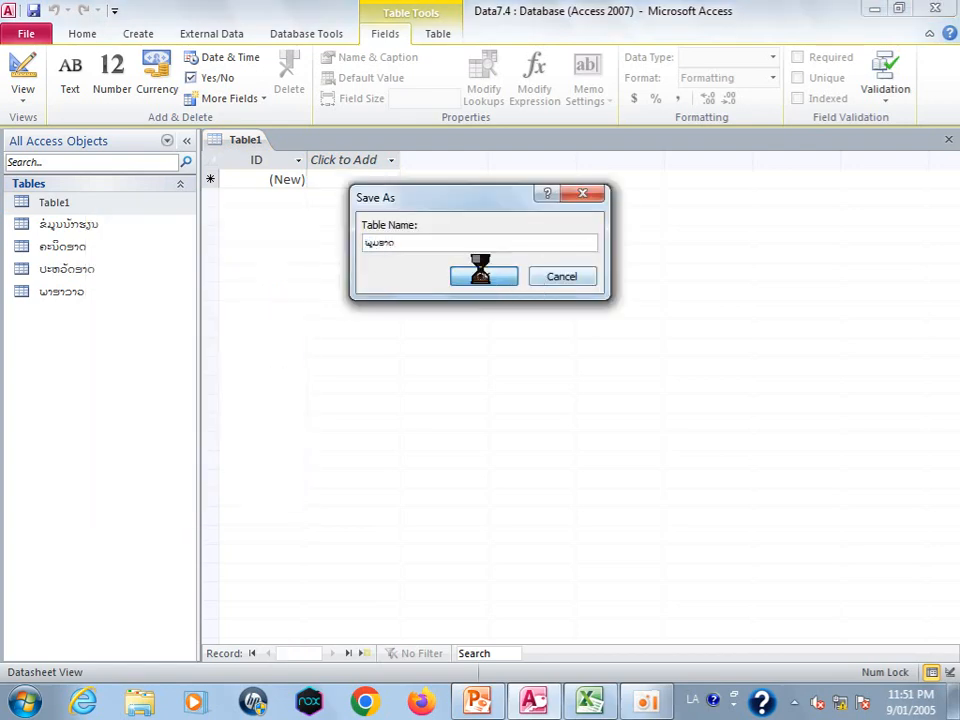
# Rename the ID primary key field of the ພູມສາດ table to ລະຫັດນັກຮຽນ and set its data type to Text.
pyautogui.write('ລະຫັດບ')
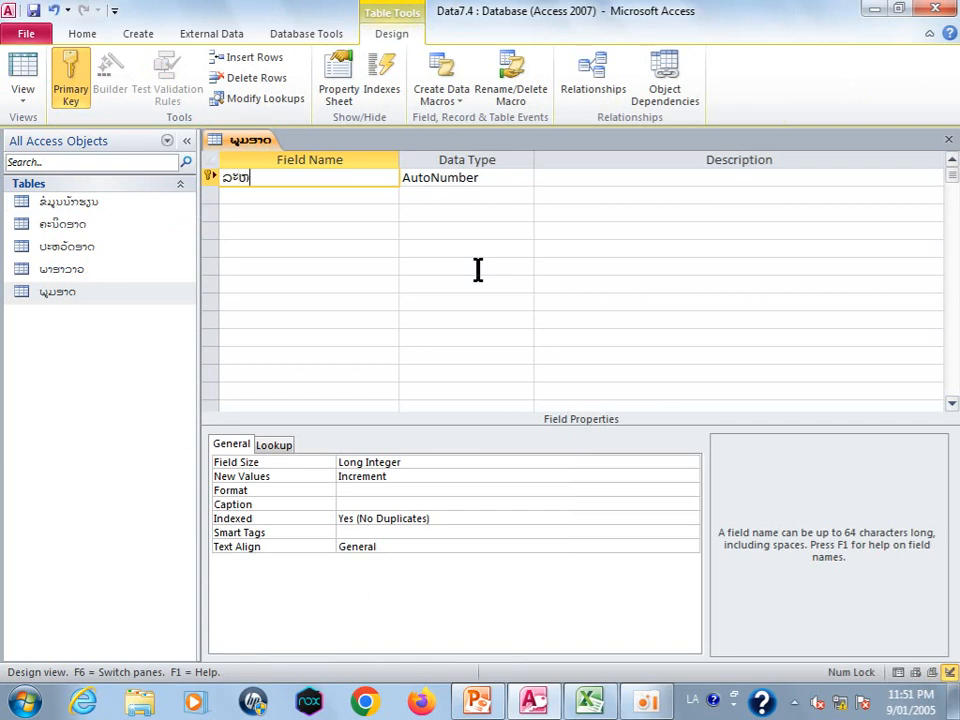
pyautogui.write('ັກຮຽນ')
pyautogui.click(491, 176)
pyautogui.click(524, 177)
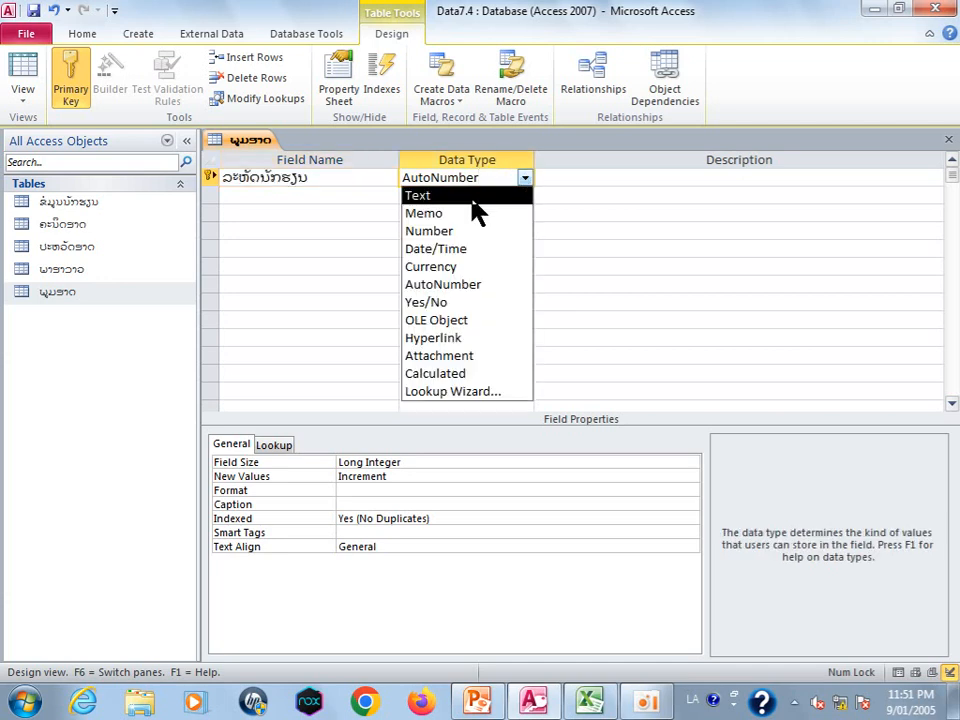
pyautogui.click(476, 199)
# Add a second field named ຄະແນນໝົດປີ to the ພູມສາດ table with the Number data type.
pyautogui.click(320, 199)
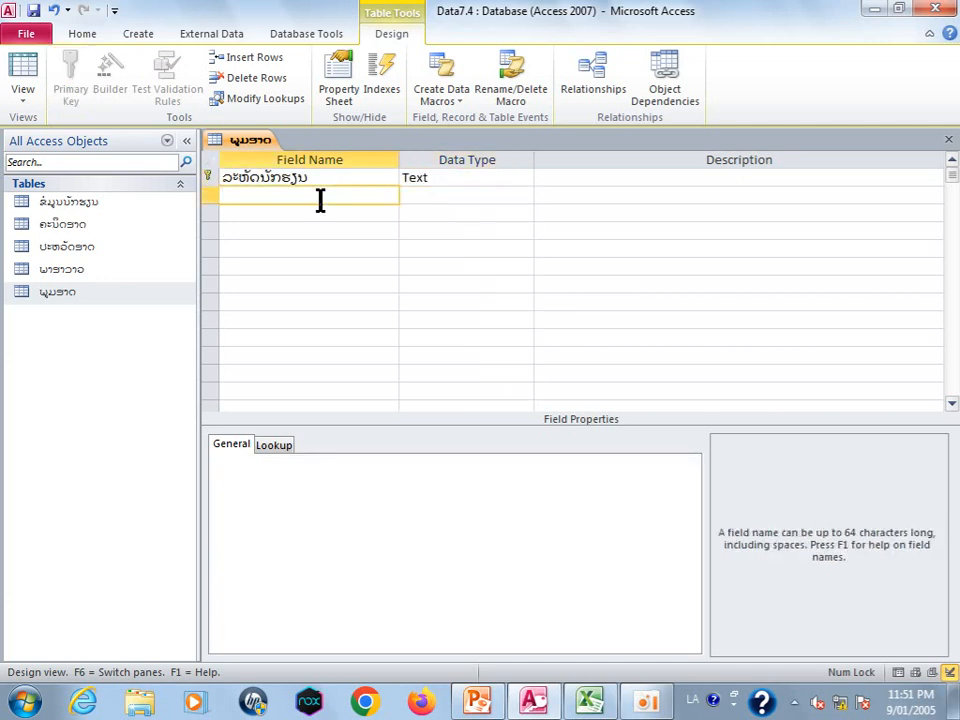
pyautogui.write('ຄະແນນໝົດປີ')
pyautogui.click(454, 196)
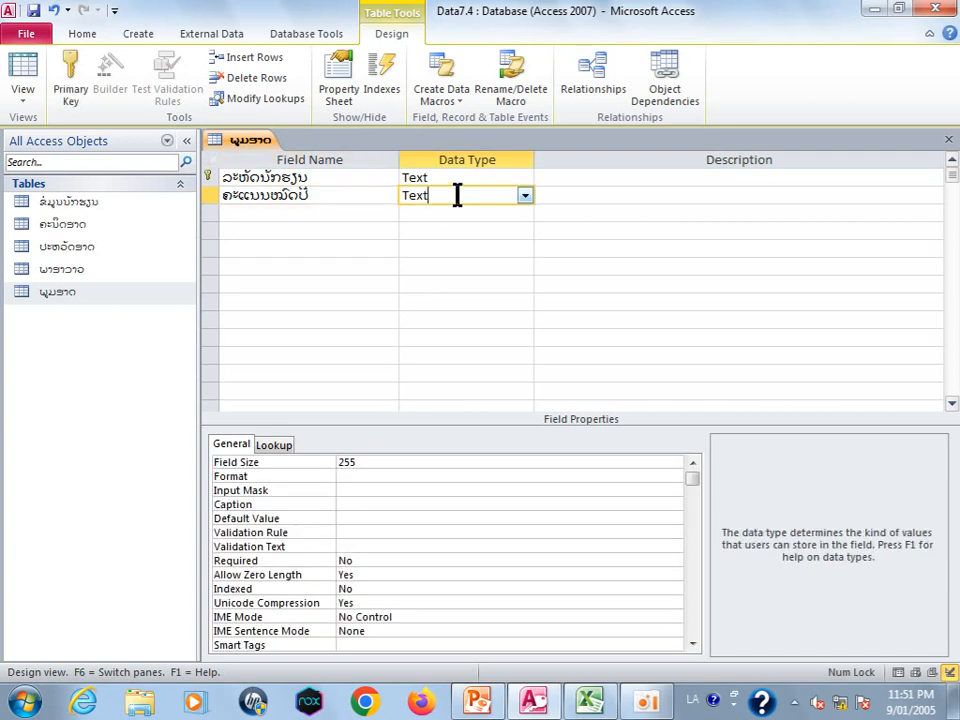
pyautogui.click(524, 196)
pyautogui.click(466, 249)
# Save the ພູມສາດ table design and close the table.
pyautogui.rightClick(252, 142)
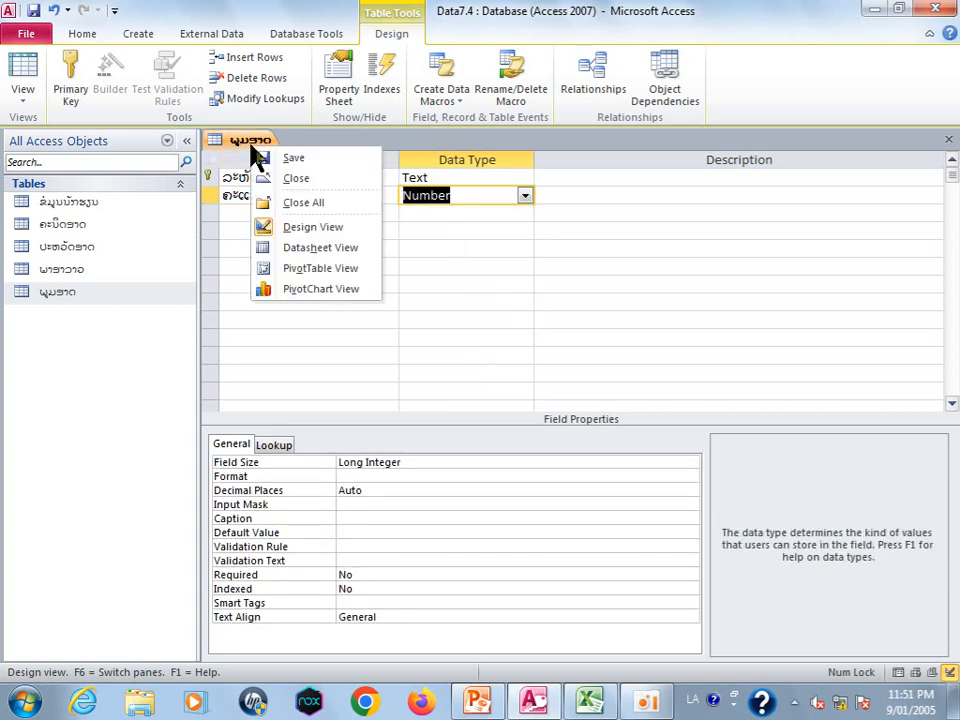
pyautogui.click(258, 158)
pyautogui.rightClick(253, 148)
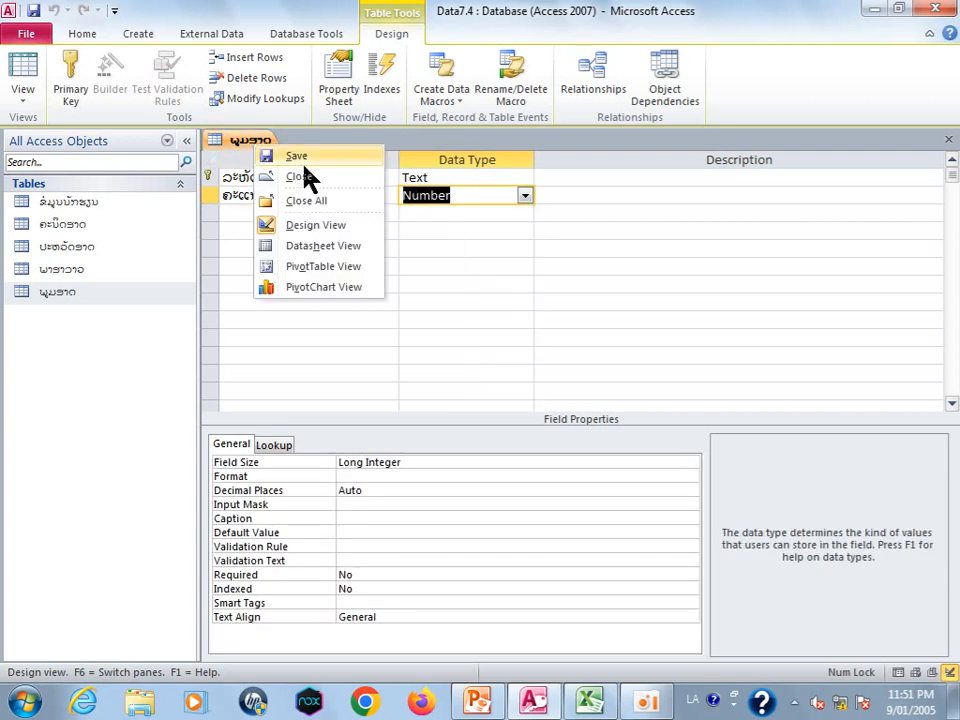
pyautogui.click(313, 185)
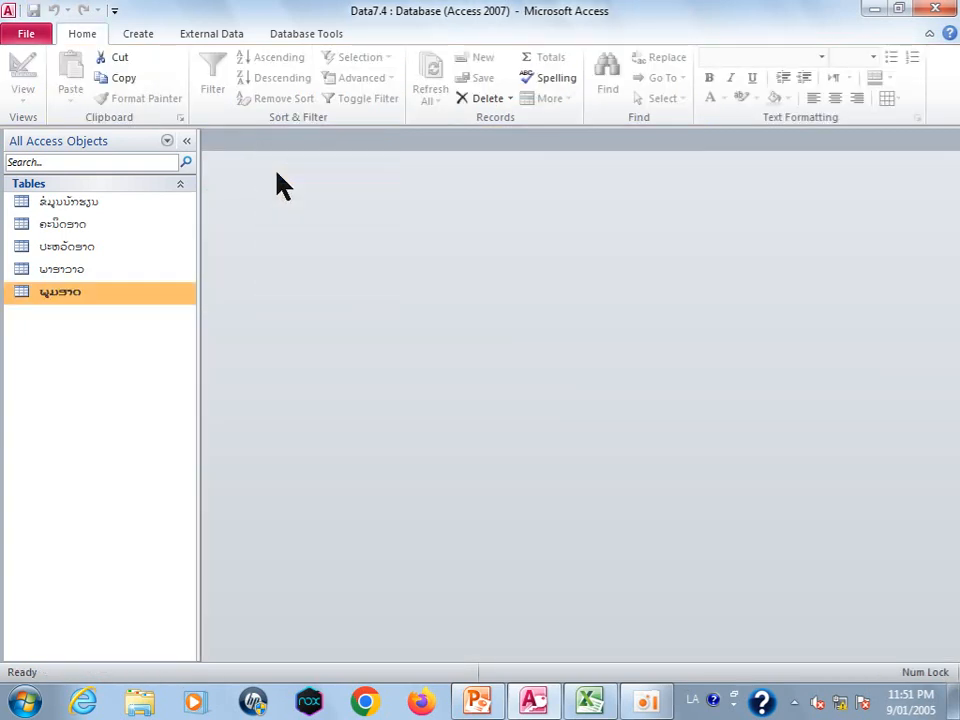
# Create a new table, save it as ສຶກສາ, and open it in Design View.
pyautogui.click(132, 33)
pyautogui.click(97, 74)
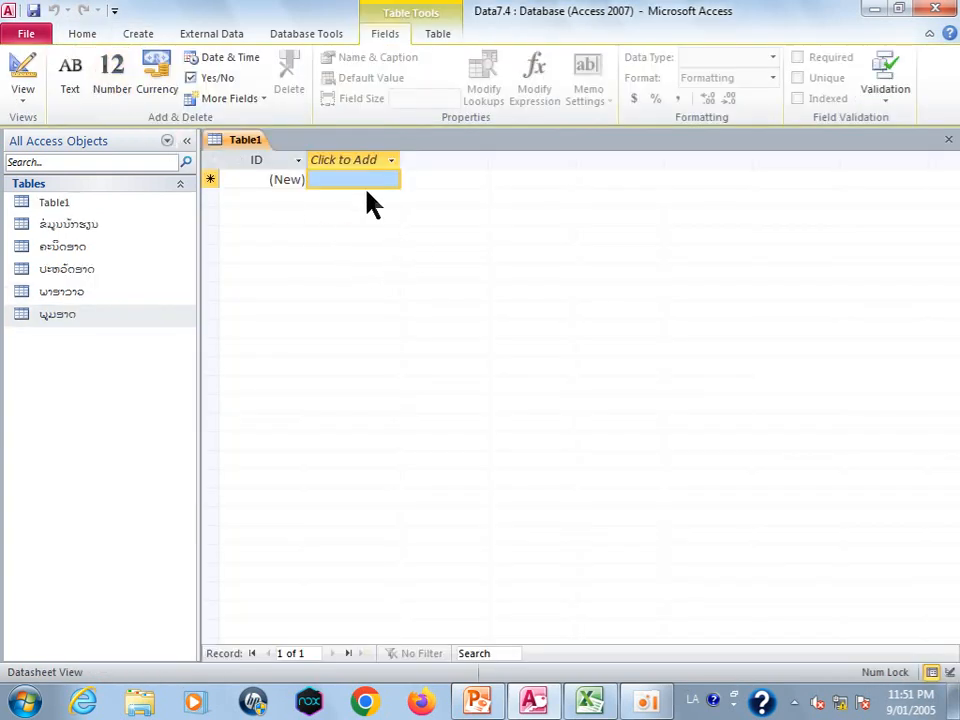
pyautogui.rightClick(79, 206)
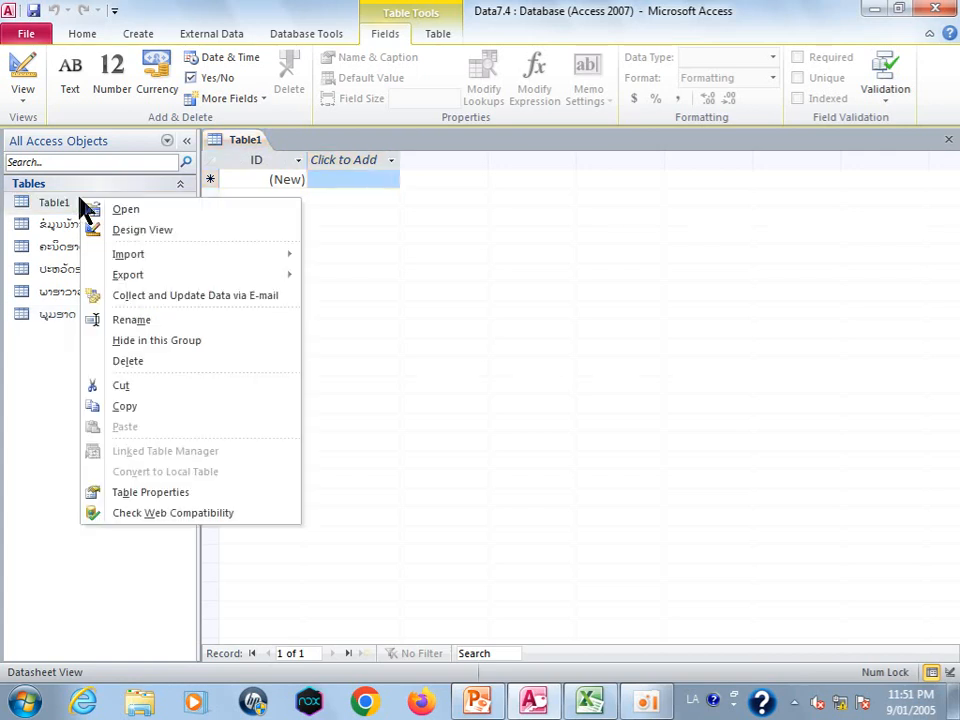
pyautogui.click(178, 231)
pyautogui.write('ສິນ')
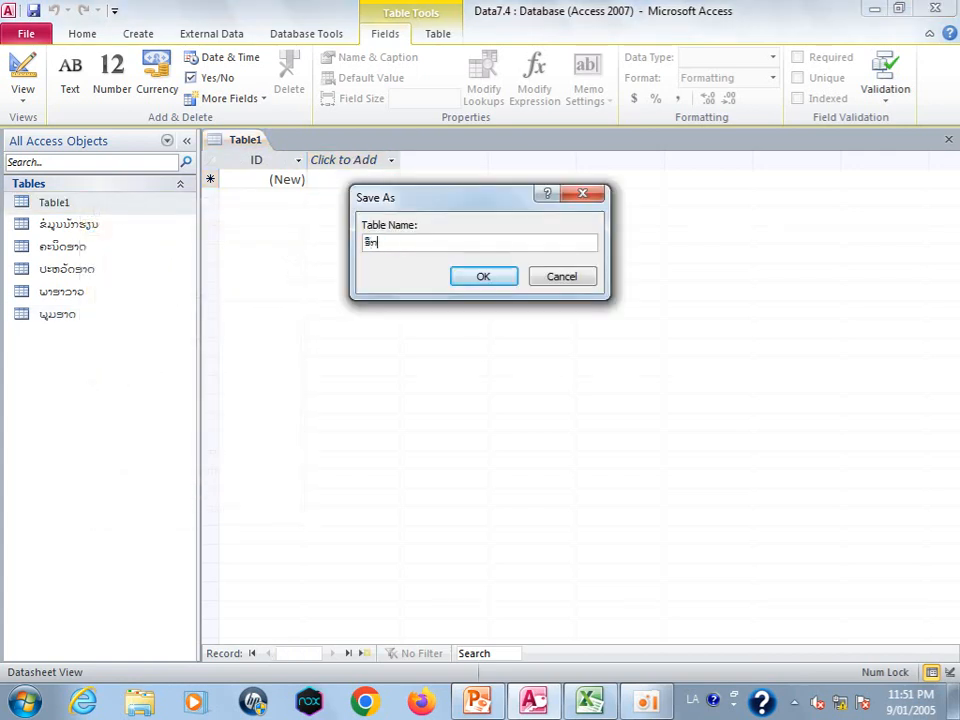
pyautogui.write('ຄ້າ')
pyautogui.click(484, 276)
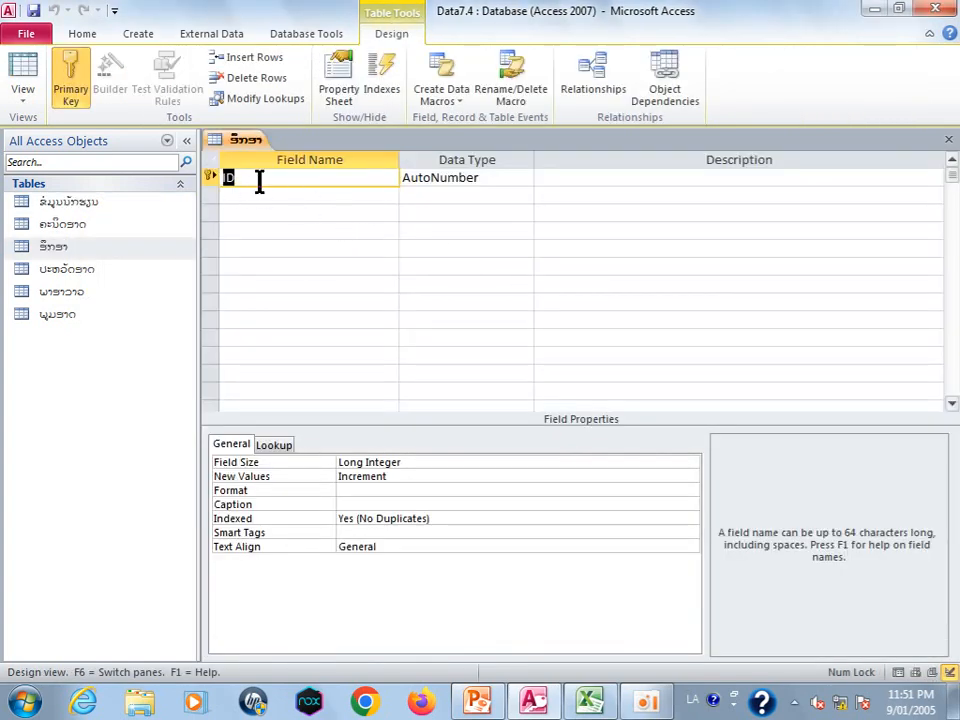
# Rename the ID primary key field of the ສຶກສາ table to ລະຫັດນັກຮຽນ and set its data type to Text.
pyautogui.write('ລະຫັດນັກຮຽນ')
pyautogui.click(467, 178)
pyautogui.click(524, 178)
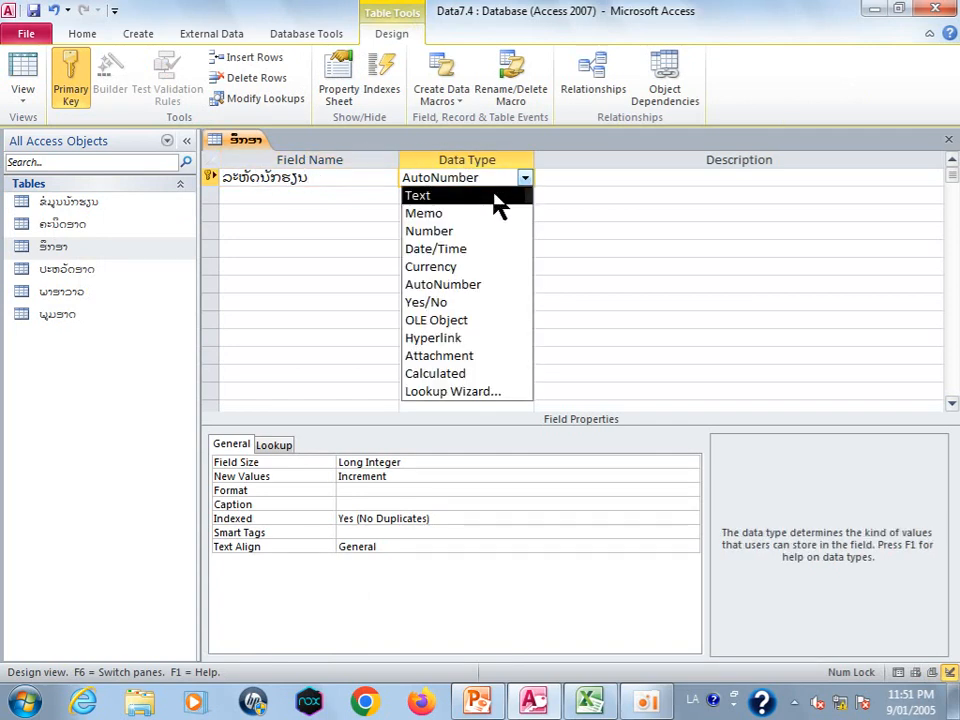
pyautogui.click(469, 197)
# Add a second field named ຄະແນນໝົດປີ to the ສຶກສາ table with the Number data type.
pyautogui.click(301, 197)
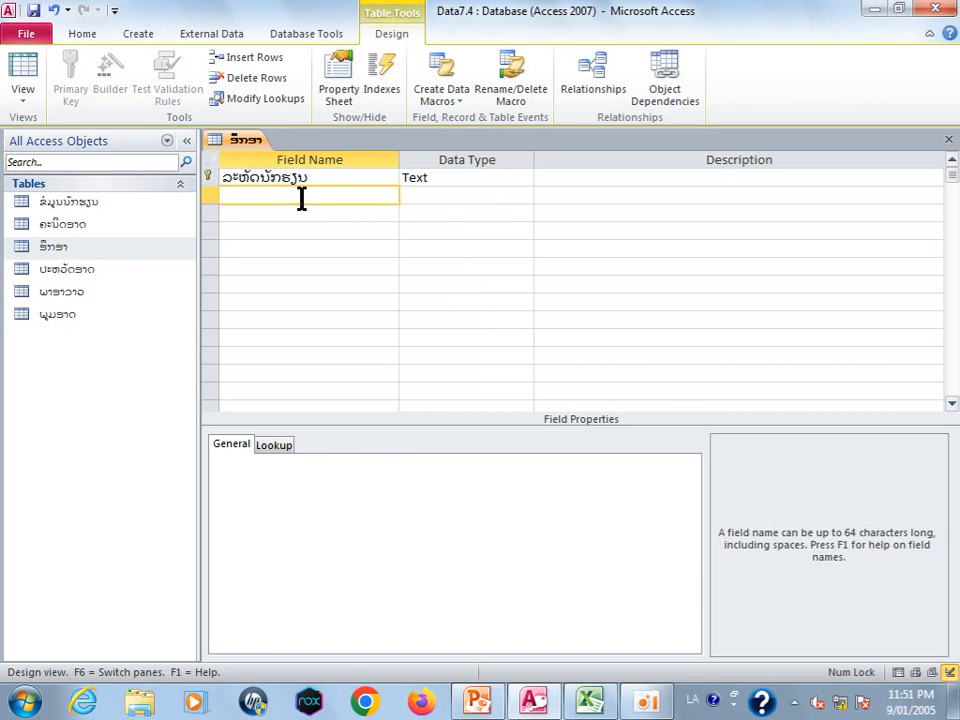
pyautogui.write('ຄະແນນໝົດປີ')
pyautogui.click(451, 195)
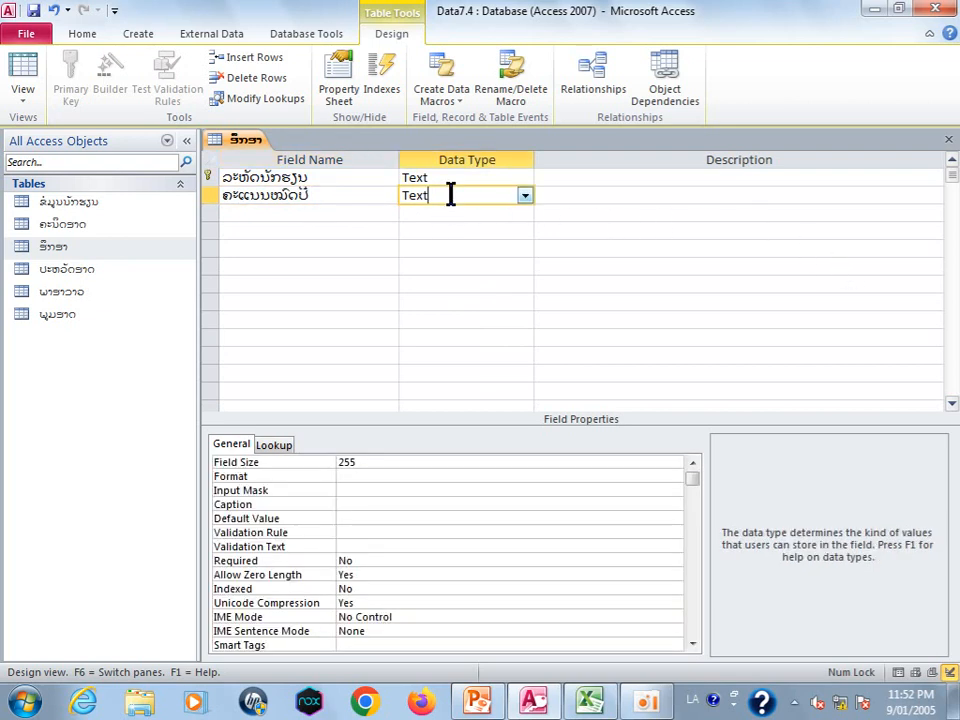
pyautogui.click(524, 196)
pyautogui.click(469, 249)
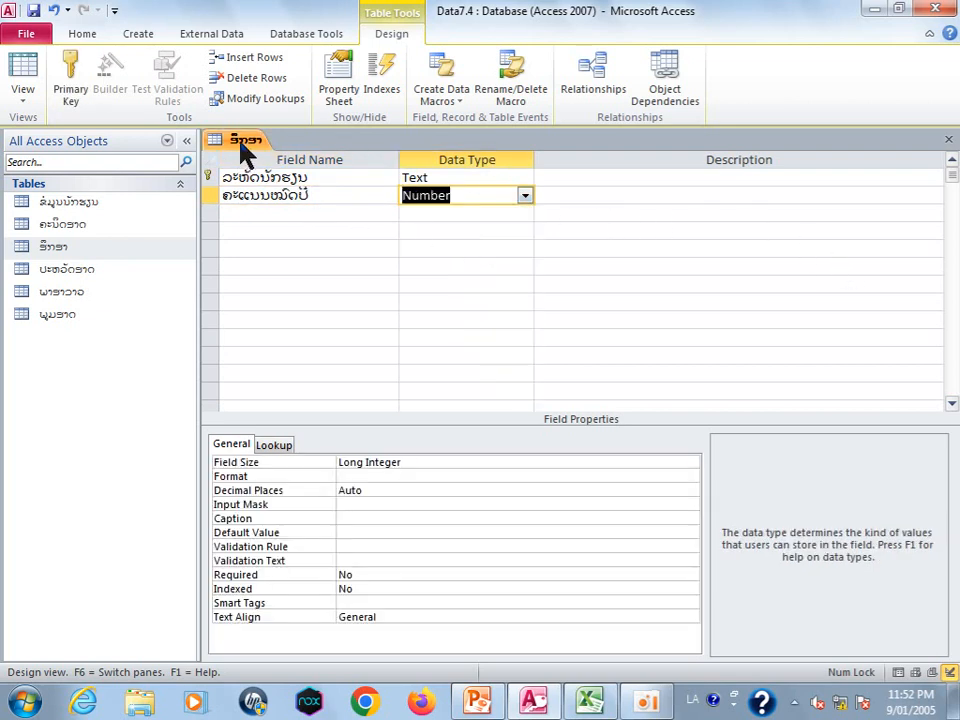
# Save the ສຶກສາ table design and close the table.
pyautogui.rightClick(245, 150)
pyautogui.click(244, 147)
pyautogui.rightClick(248, 146)
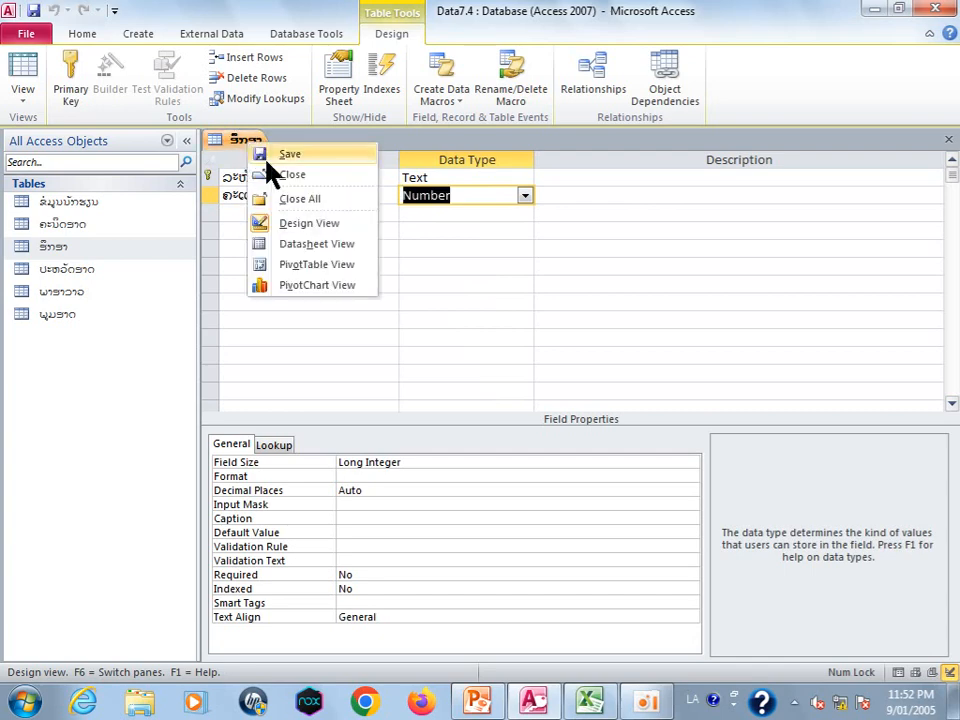
pyautogui.click(274, 175)
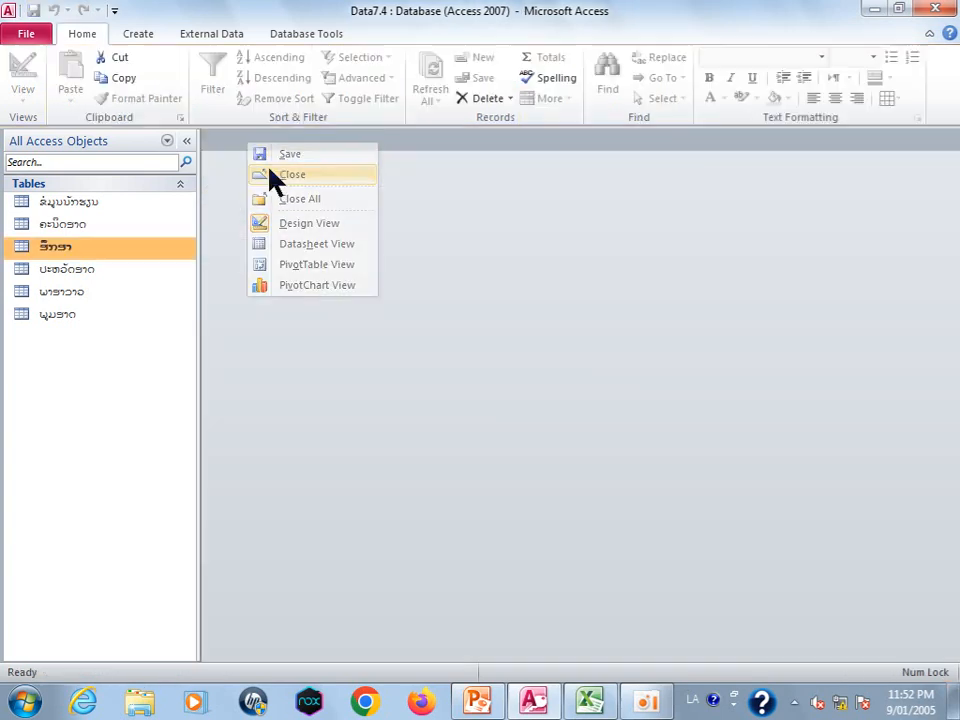
# Create a new table, save it as ຟີຊິກສາດ, and open it in Design View.
pyautogui.click(140, 36)
pyautogui.click(91, 80)
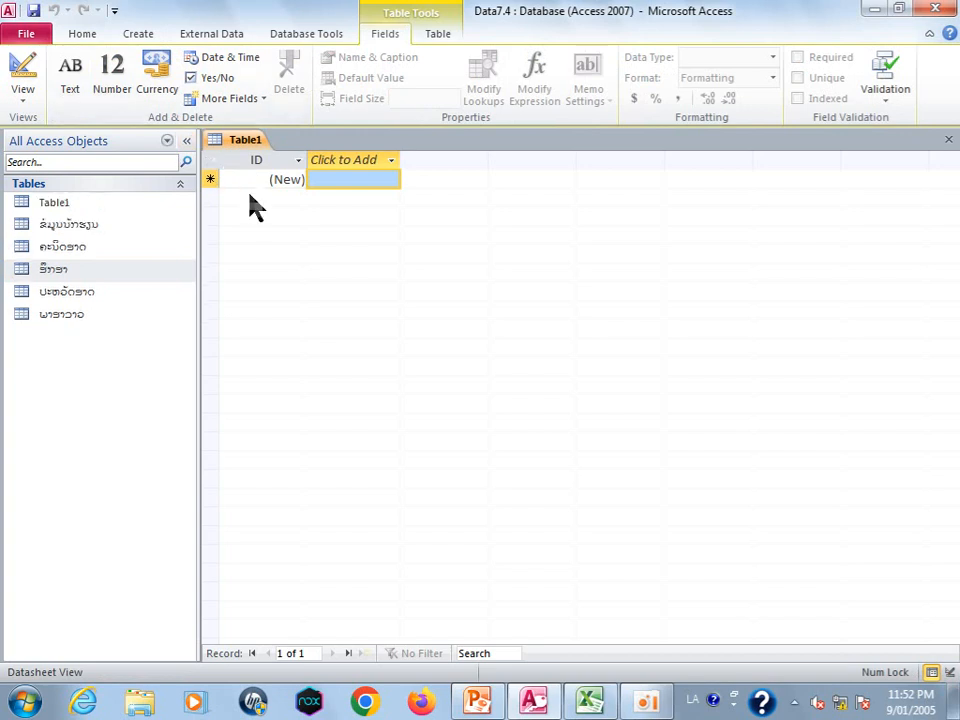
pyautogui.rightClick(75, 200)
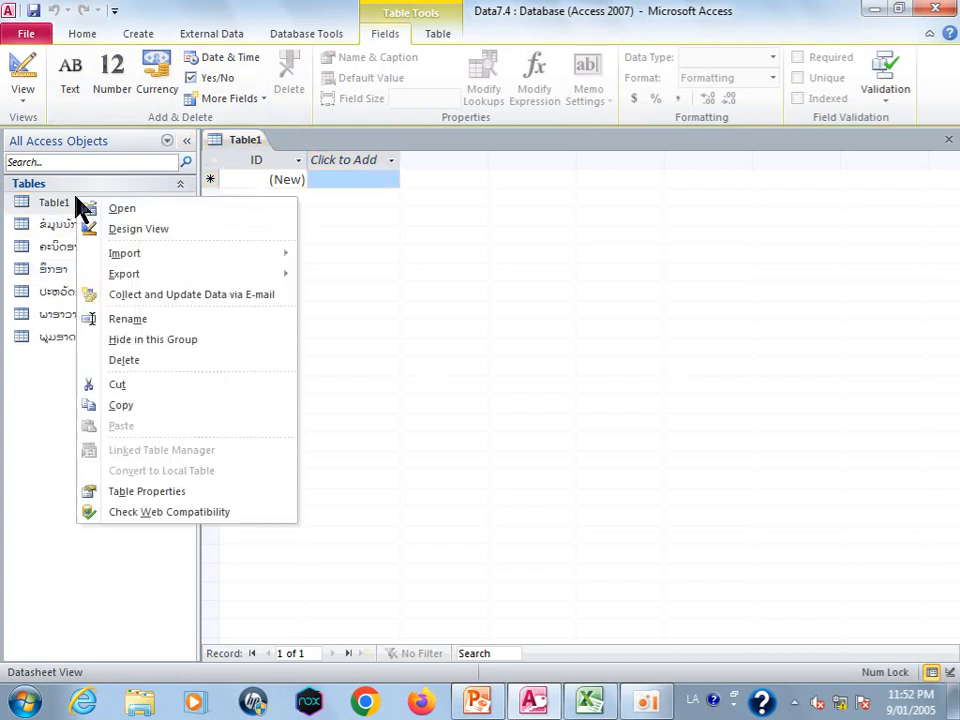
pyautogui.click(138, 229)
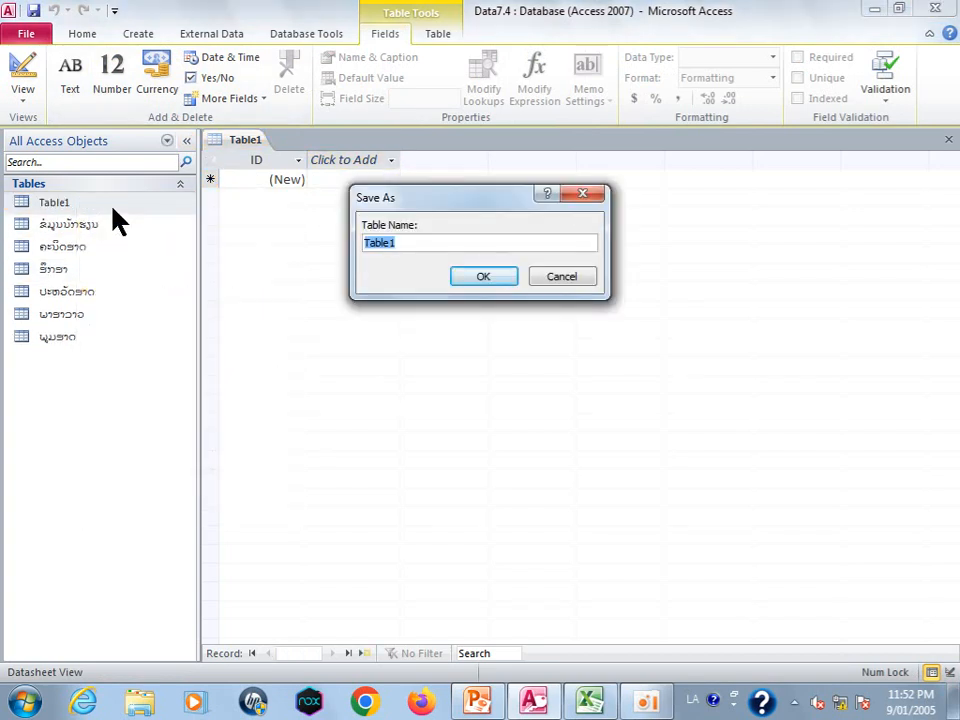
pyautogui.write('ໂ')
pyautogui.write('ິຊິກ')
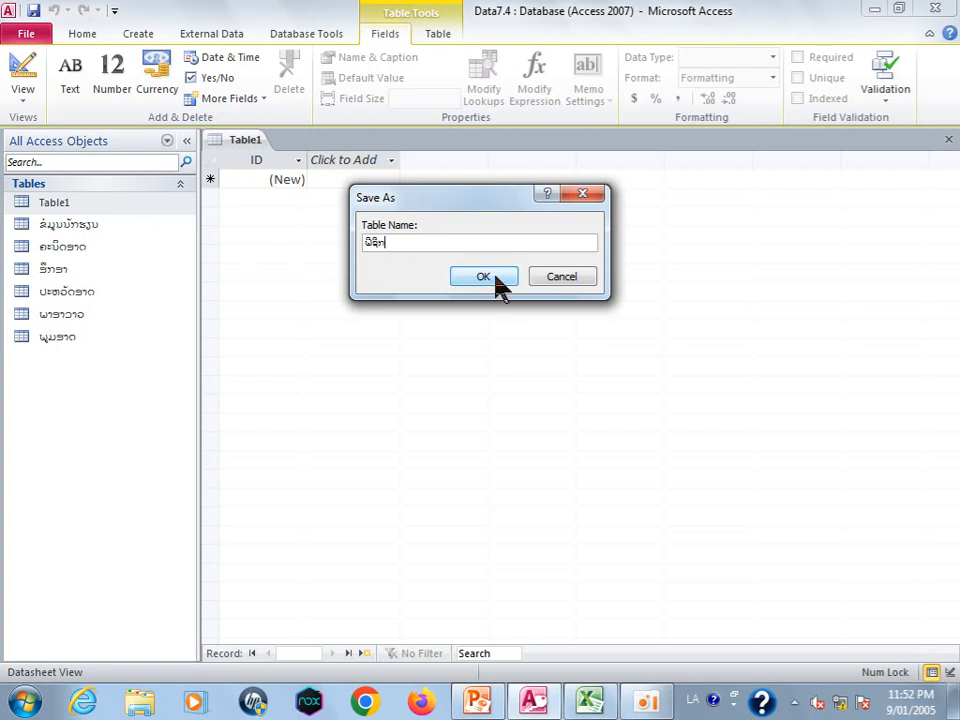
pyautogui.write('າດ')
pyautogui.click(483, 277)
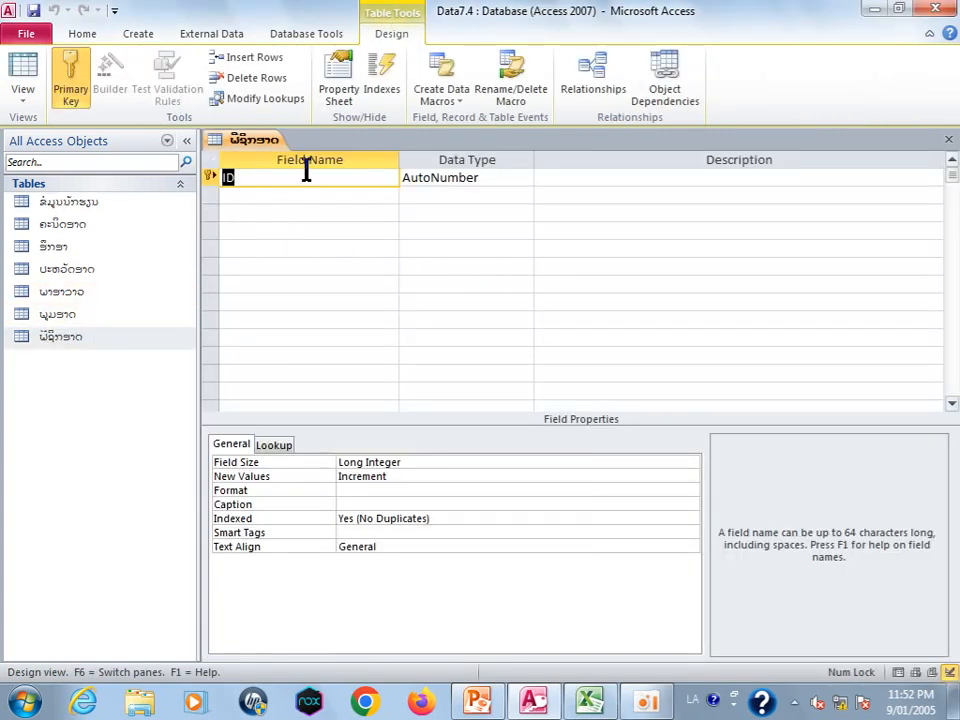
# Rename the ID primary key field of the ຟີຊິກສາດ table to ລະຫັດນັກຮຽນ and set its data type to Text.
pyautogui.write('ລະຫັດນັ')
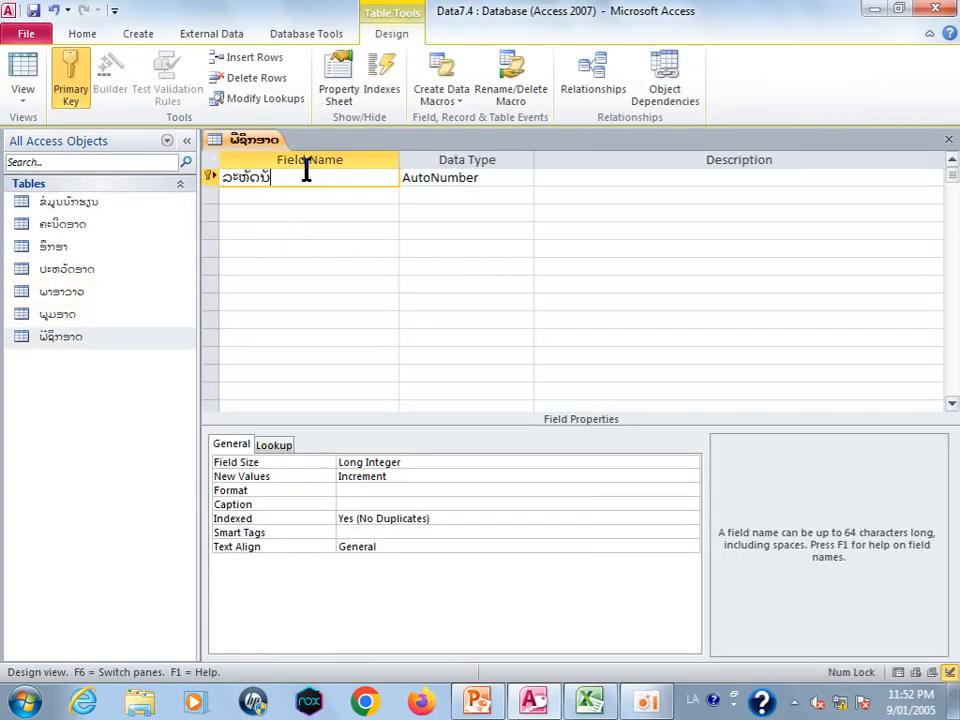
pyautogui.write('ກຮຽນ')
pyautogui.click(505, 178)
pyautogui.click(524, 178)
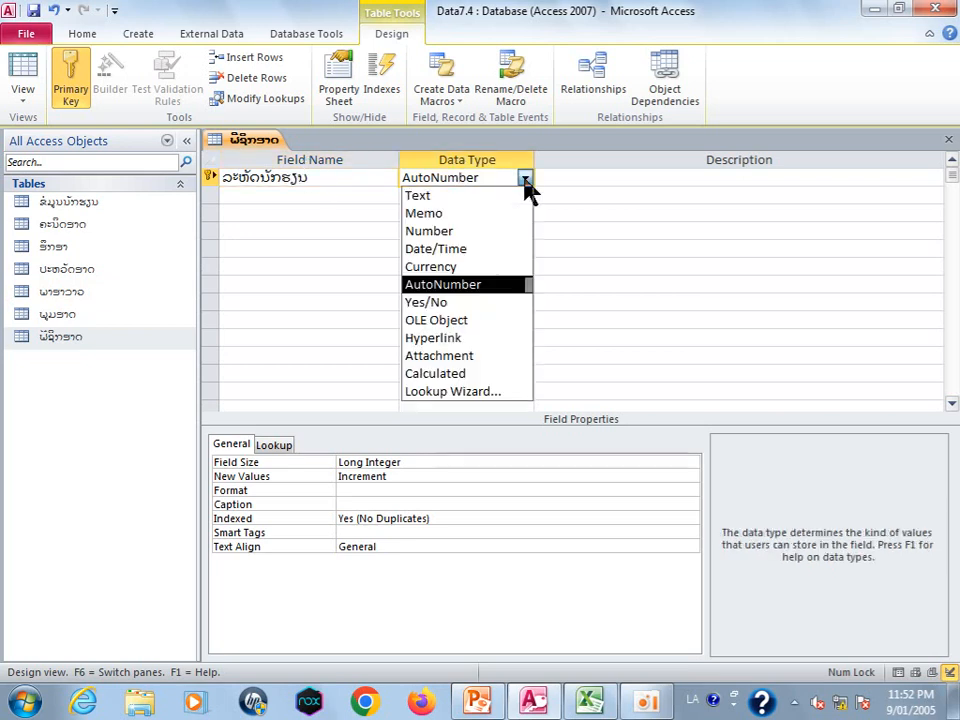
pyautogui.click(472, 197)
# Add a second field named ຄະແນນໝົດປີ to the ຟີຊິກສາດ table with the Number data type.
pyautogui.click(287, 196)
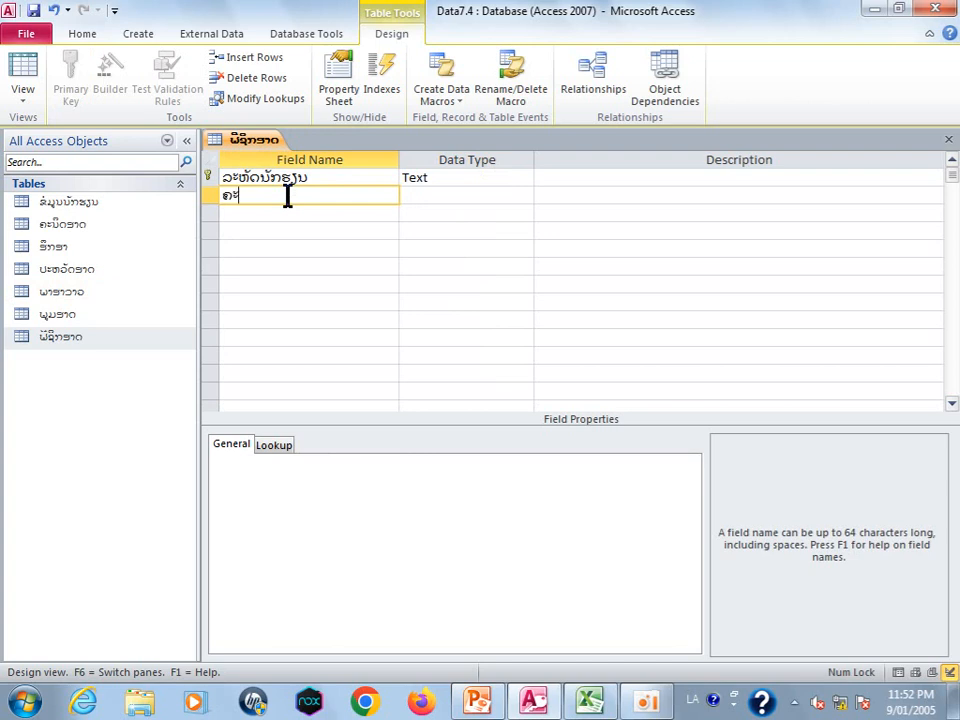
pyautogui.write('ຄະແນນທີ')
pyautogui.write('ດປີ')
pyautogui.click(486, 196)
pyautogui.click(524, 196)
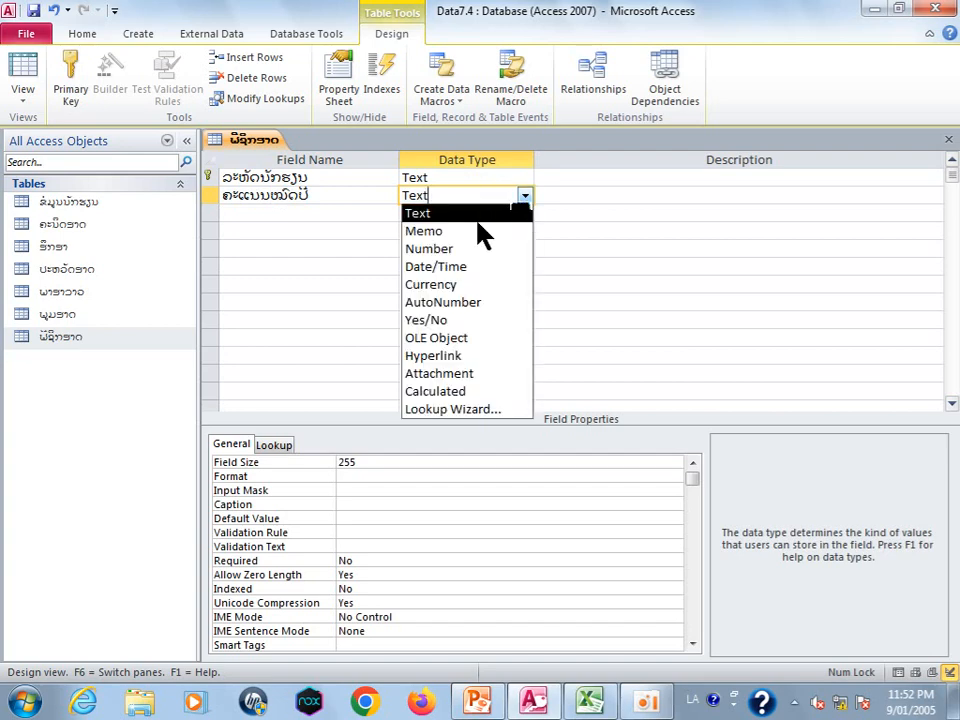
pyautogui.click(465, 258)
# Save the ຟີຊິກສາດ table design and close the table.
pyautogui.rightClick(262, 143)
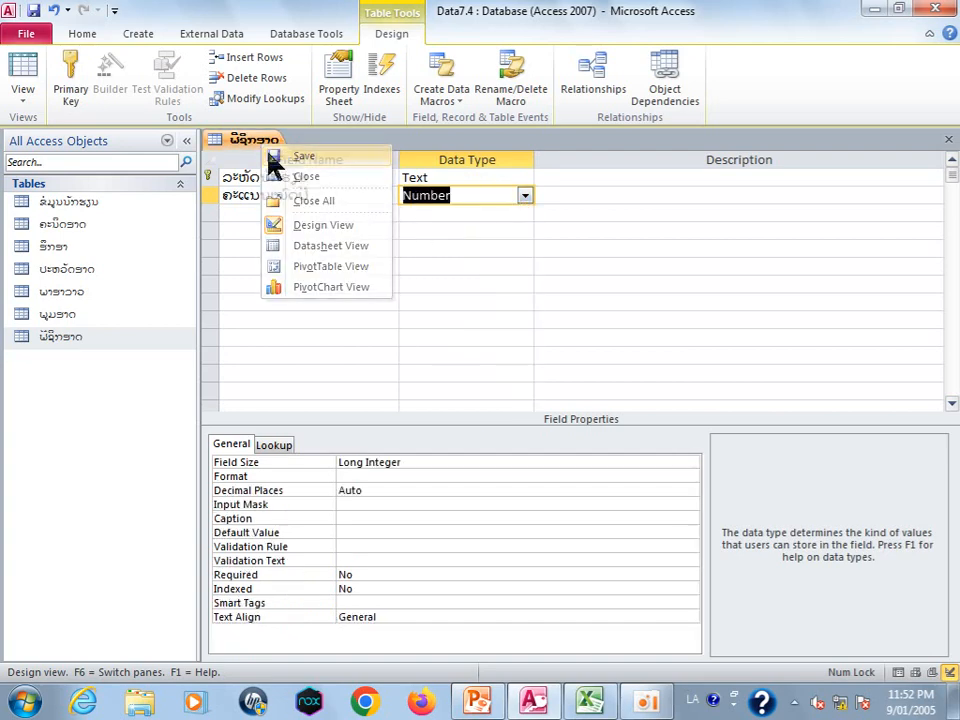
pyautogui.click(275, 152)
pyautogui.rightClick(251, 141)
pyautogui.click(283, 164)
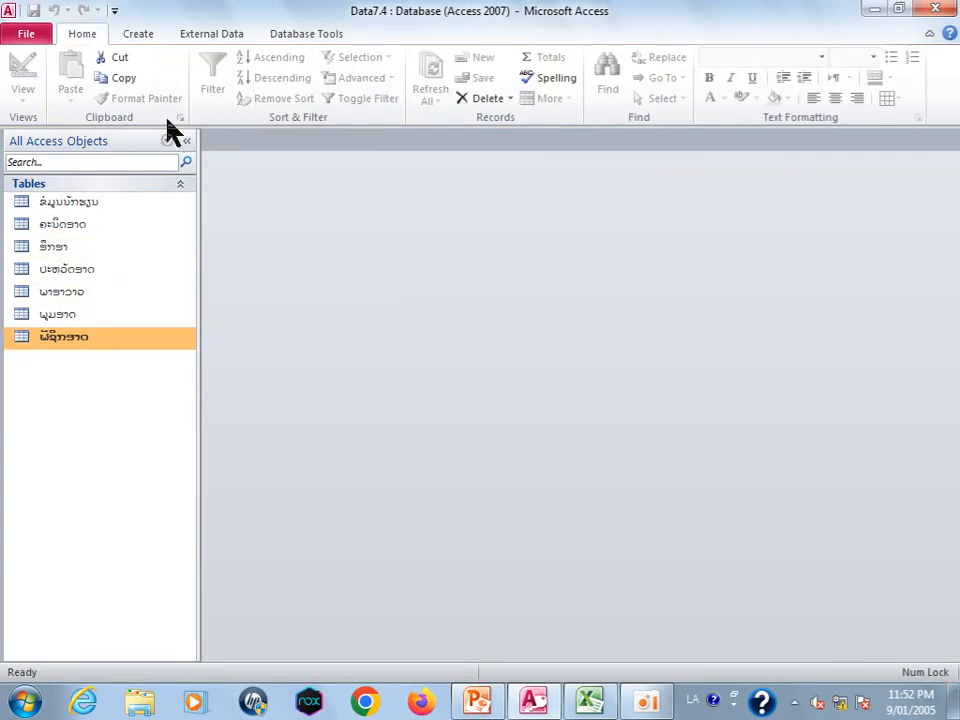
# Create a new table, save it as ເຄມີສາດ, and open it in Design View.
pyautogui.click(140, 35)
pyautogui.click(95, 72)
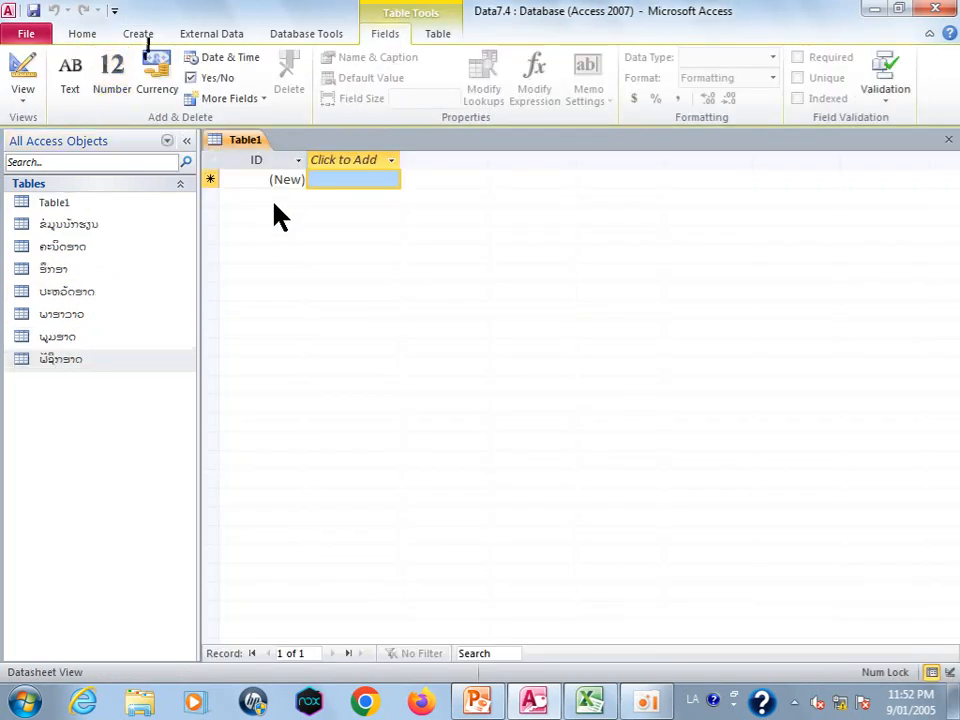
pyautogui.rightClick(92, 204)
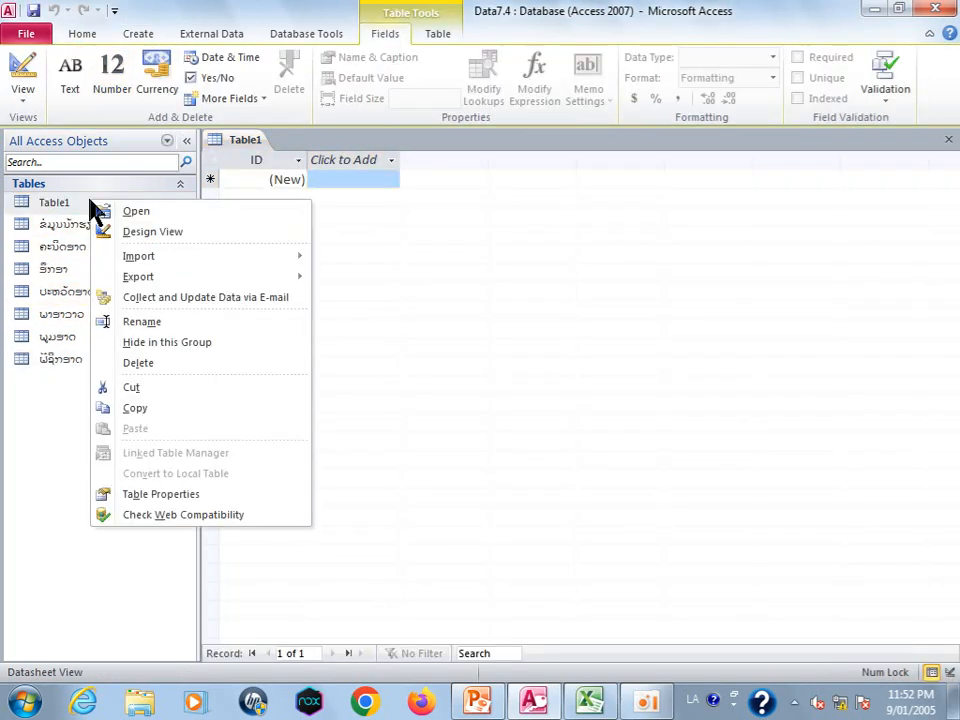
pyautogui.click(152, 233)
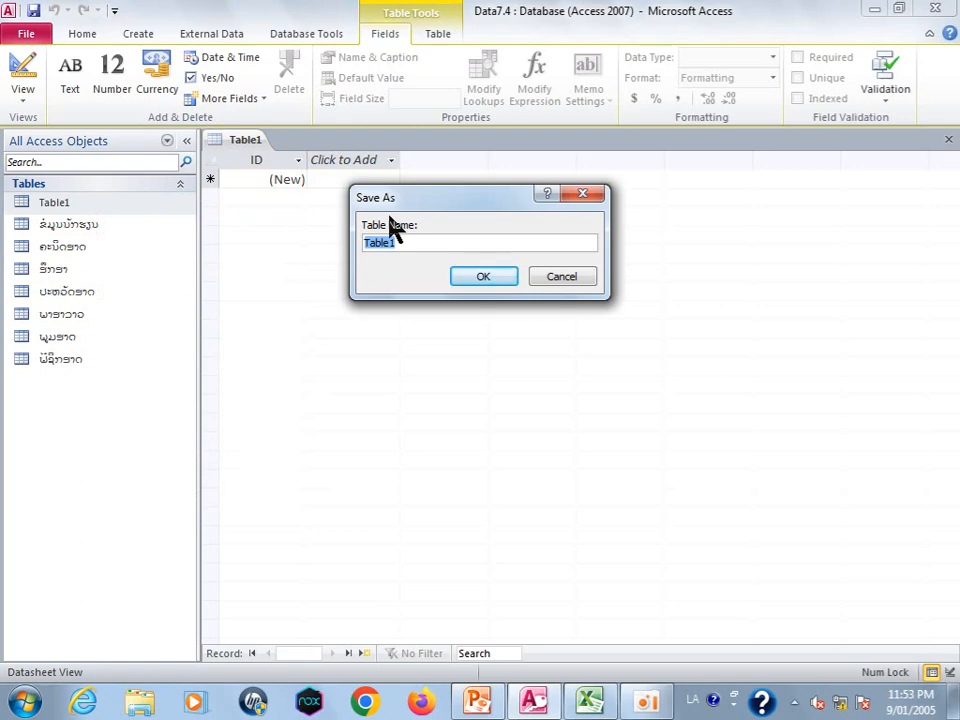
pyautogui.write('ເຄມີສາດ')
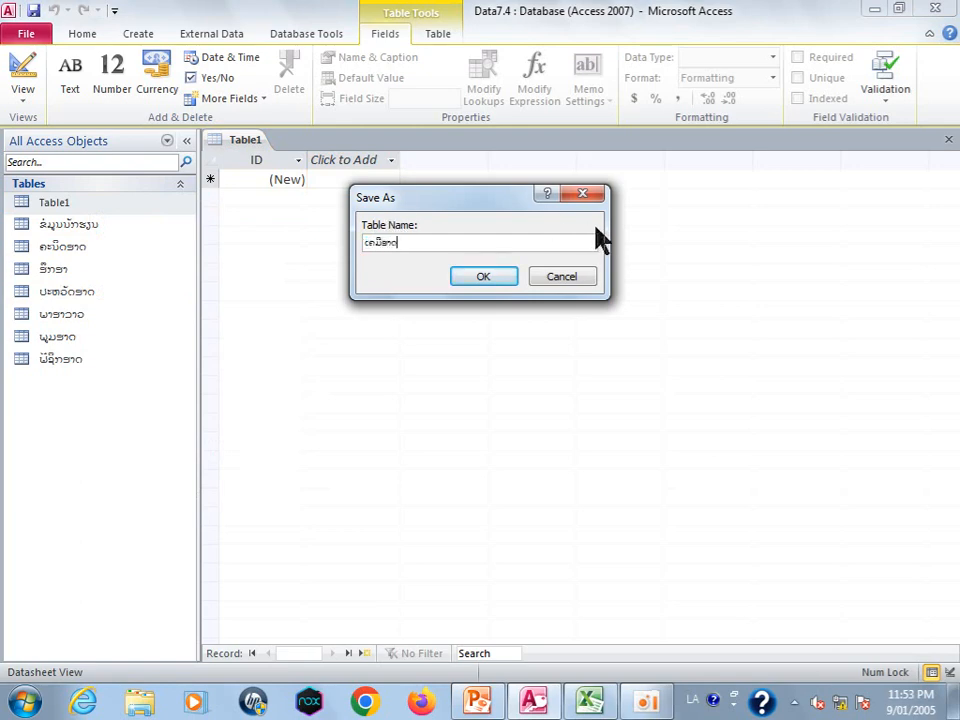
pyautogui.click(481, 277)
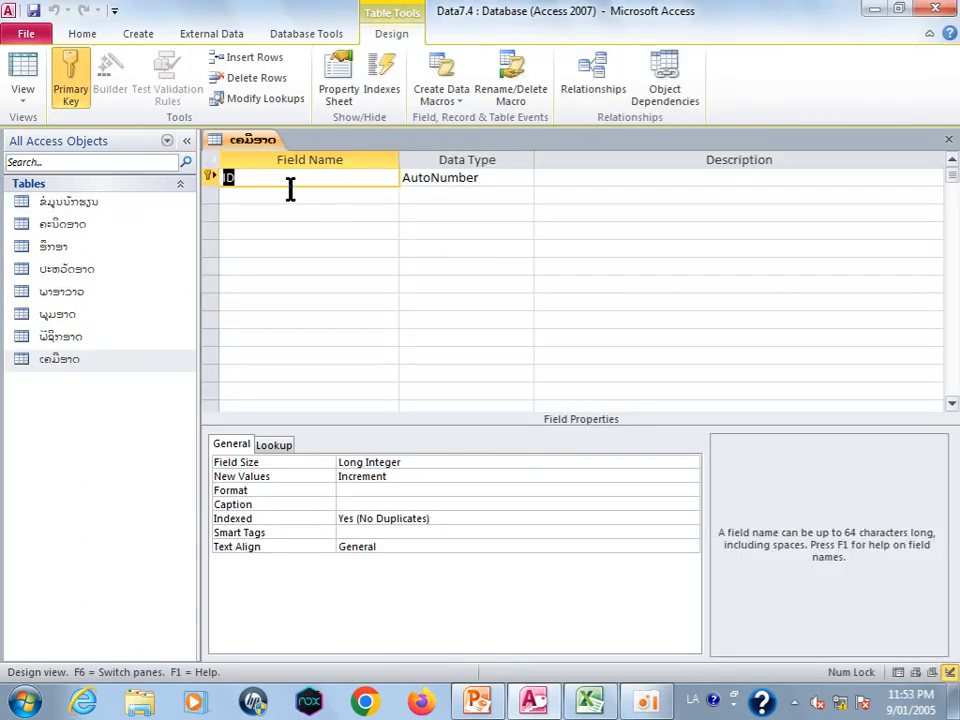
# Rename the ID primary key field of the ເຄມີສາດ table to ລະຫັດນັກຮຽນ and set its data type to Text.
pyautogui.write('ລະຫັດນັກຮຽນ')
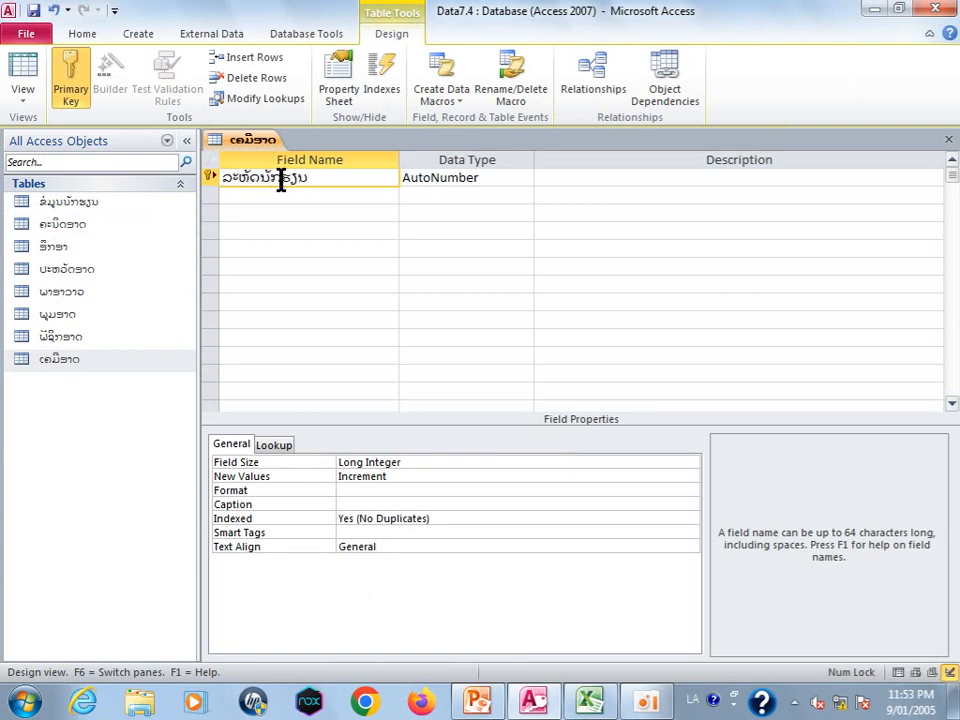
pyautogui.click(508, 179)
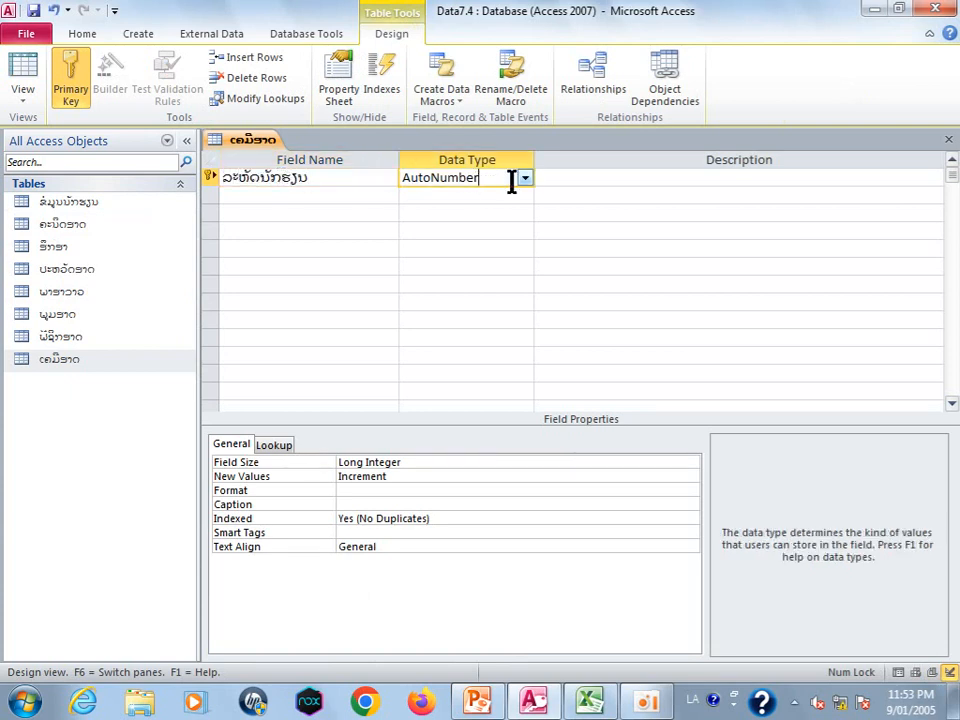
pyautogui.click(524, 178)
pyautogui.click(490, 200)
# Add a second field named ຄະແນນໝົດປີ to the ເຄມີສາດ table with the Number data type.
pyautogui.click(311, 196)
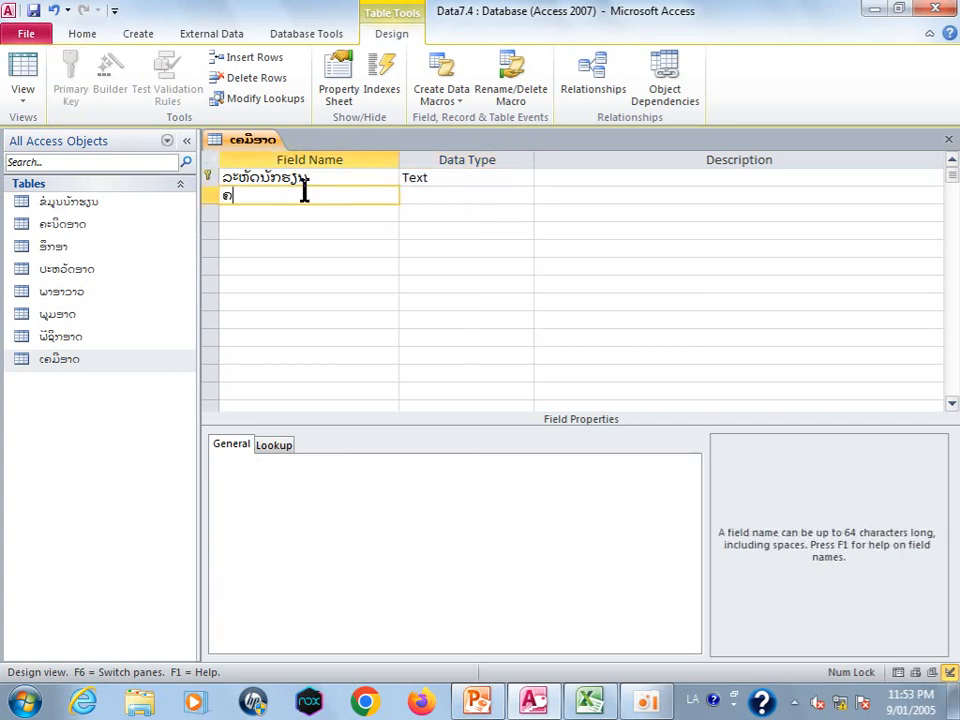
pyautogui.write('ຄະແນນໝົດປີ')
pyautogui.click(452, 200)
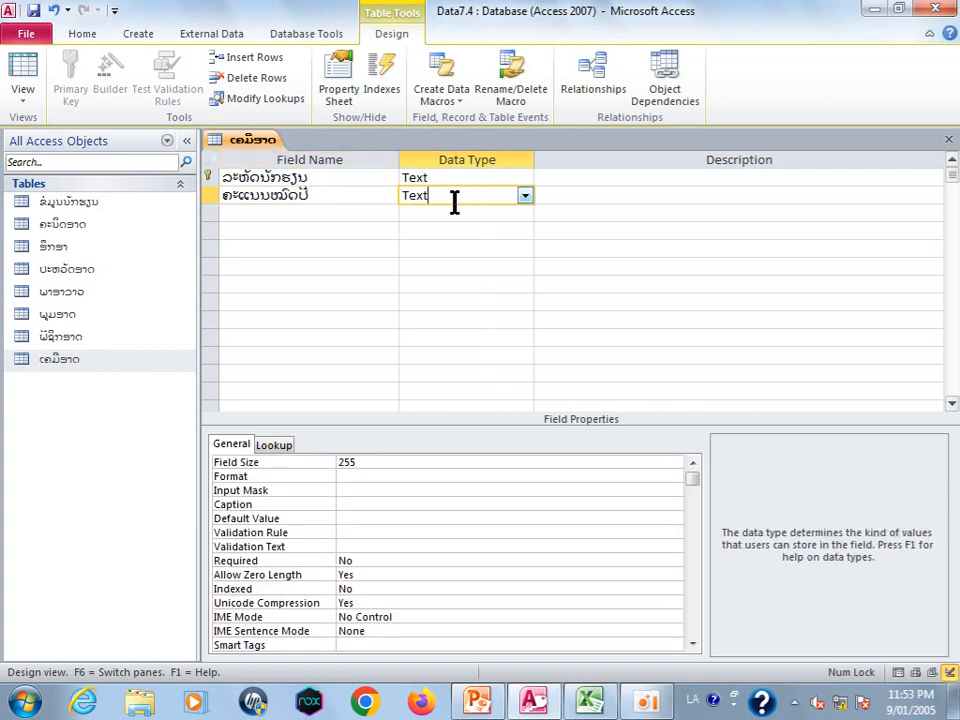
pyautogui.click(524, 197)
pyautogui.click(489, 308)
# Save the ເຄມີສາດ table design and close the table.
pyautogui.rightClick(256, 150)
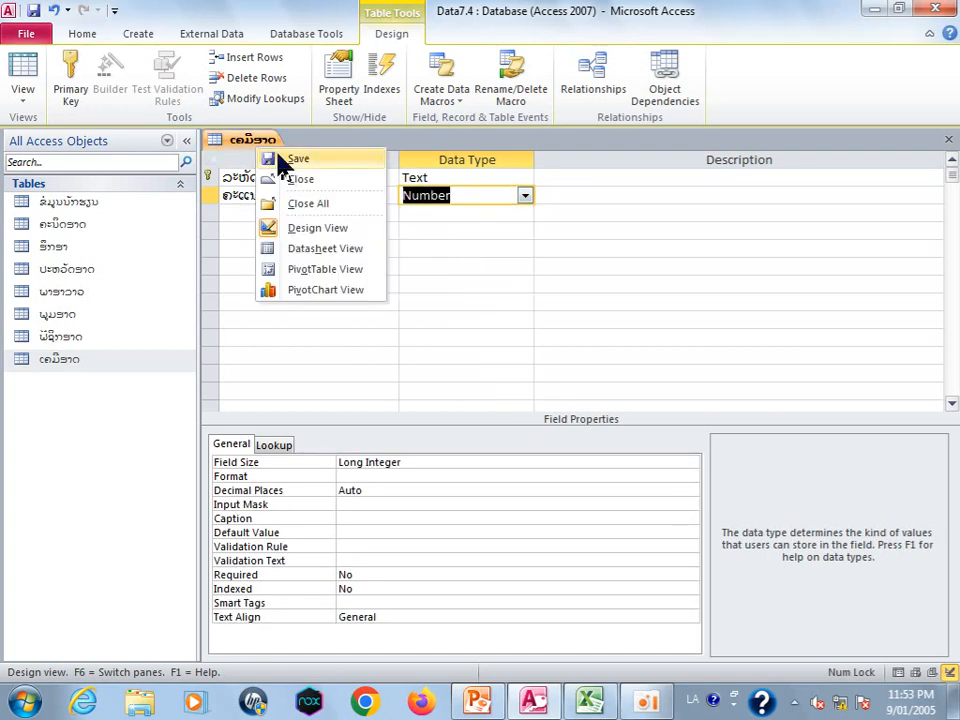
pyautogui.click(280, 157)
pyautogui.rightClick(247, 134)
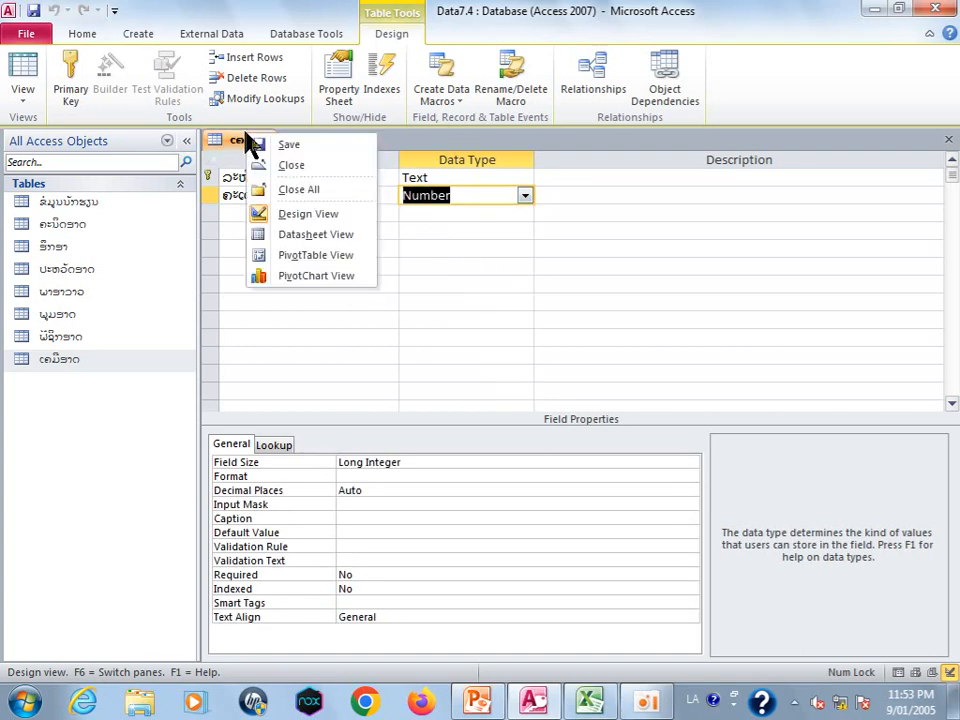
pyautogui.click(287, 173)
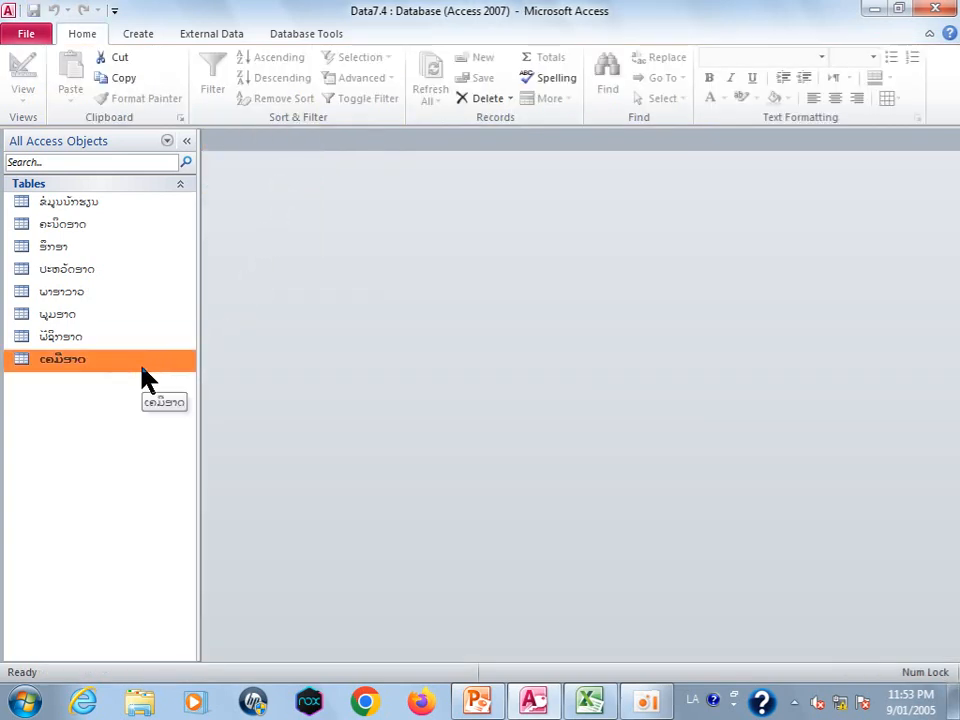
# Create a new table, save it as ຊີວະສາດ, and open it in Design View.
pyautogui.click(148, 33)
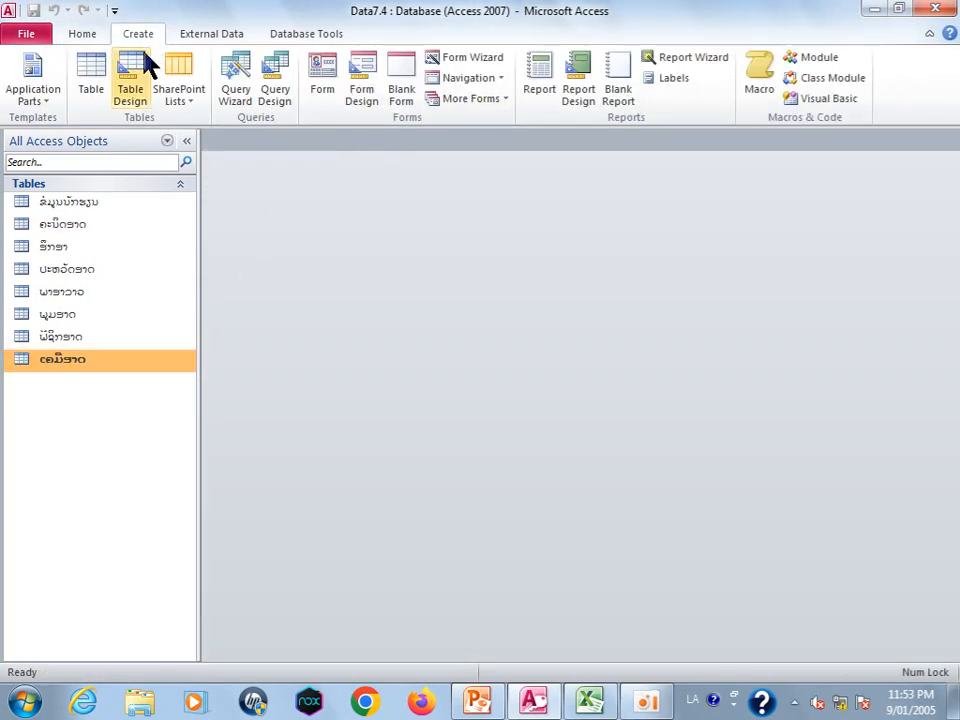
pyautogui.click(92, 80)
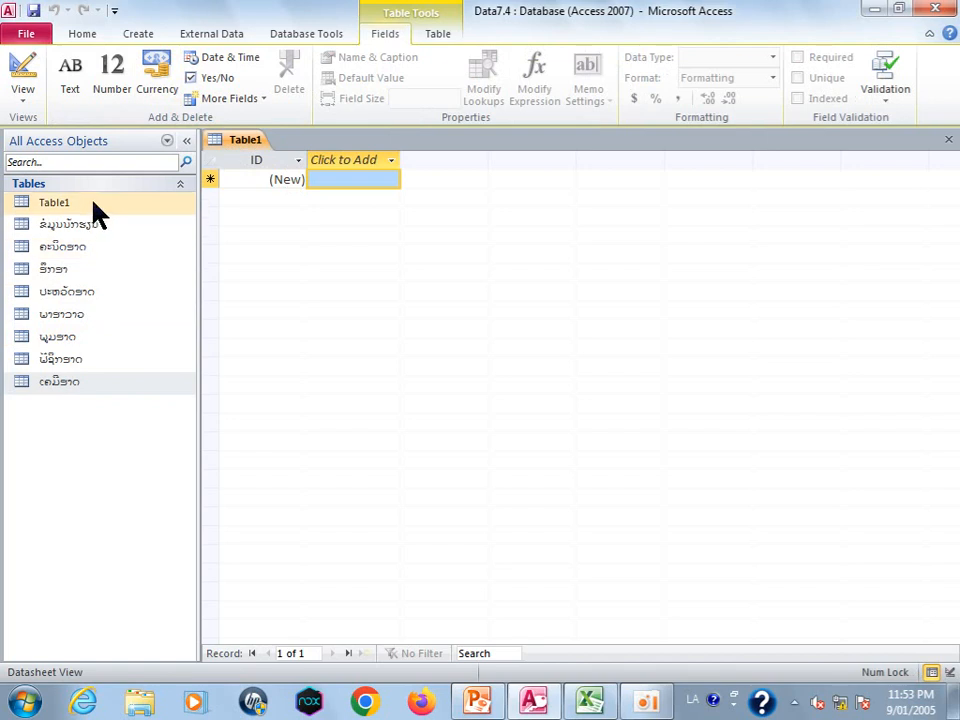
pyautogui.rightClick(95, 207)
pyautogui.click(148, 234)
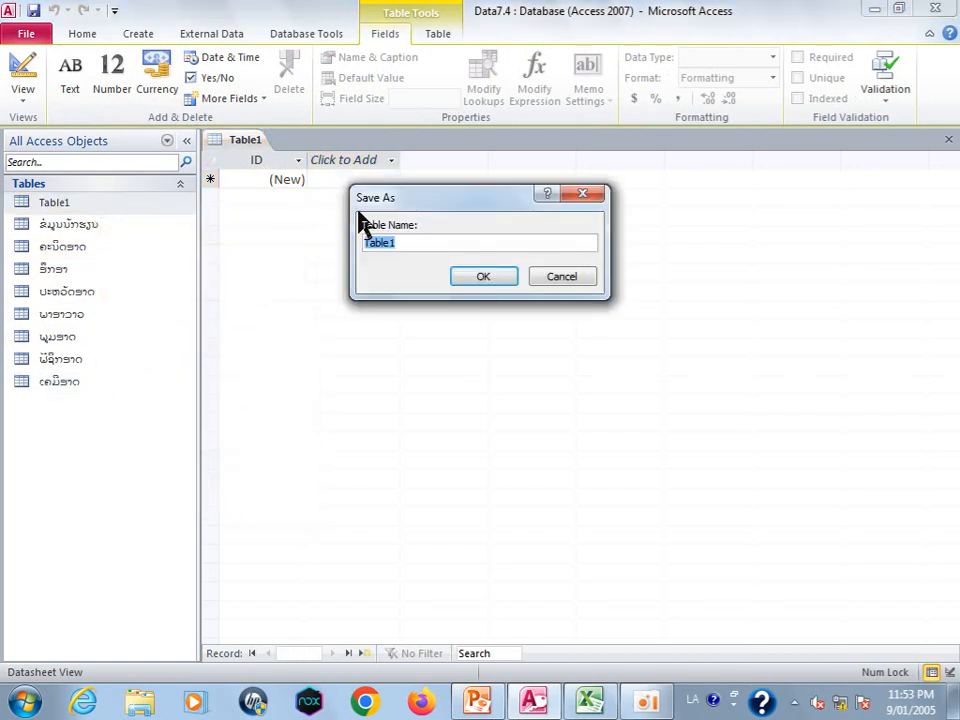
pyautogui.write('ສີວະ')
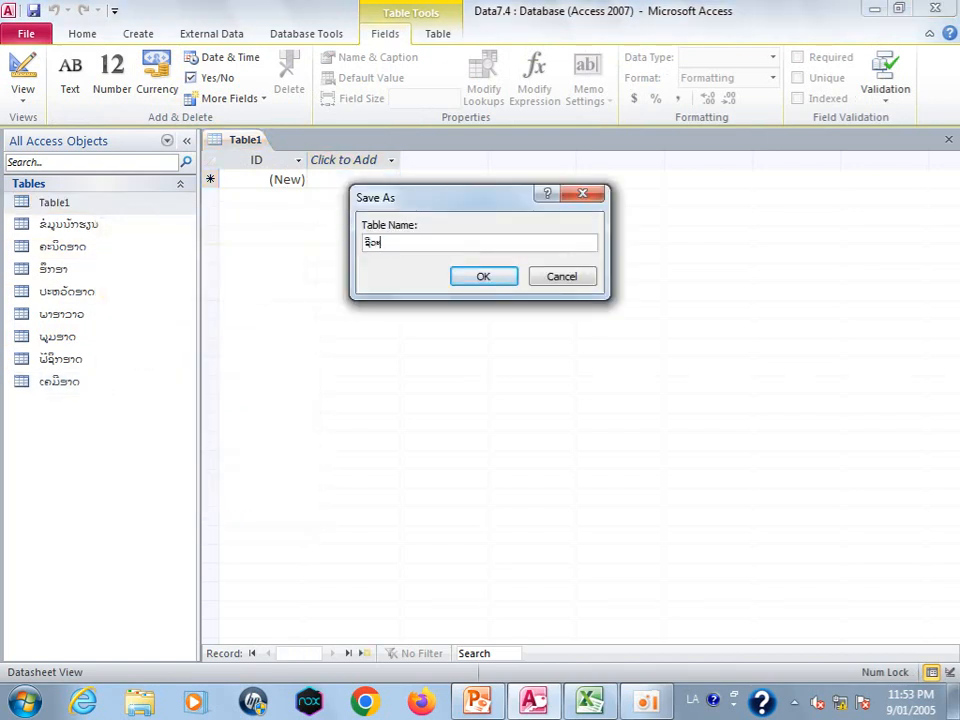
pyautogui.write('ສາດ')
pyautogui.click(488, 274)
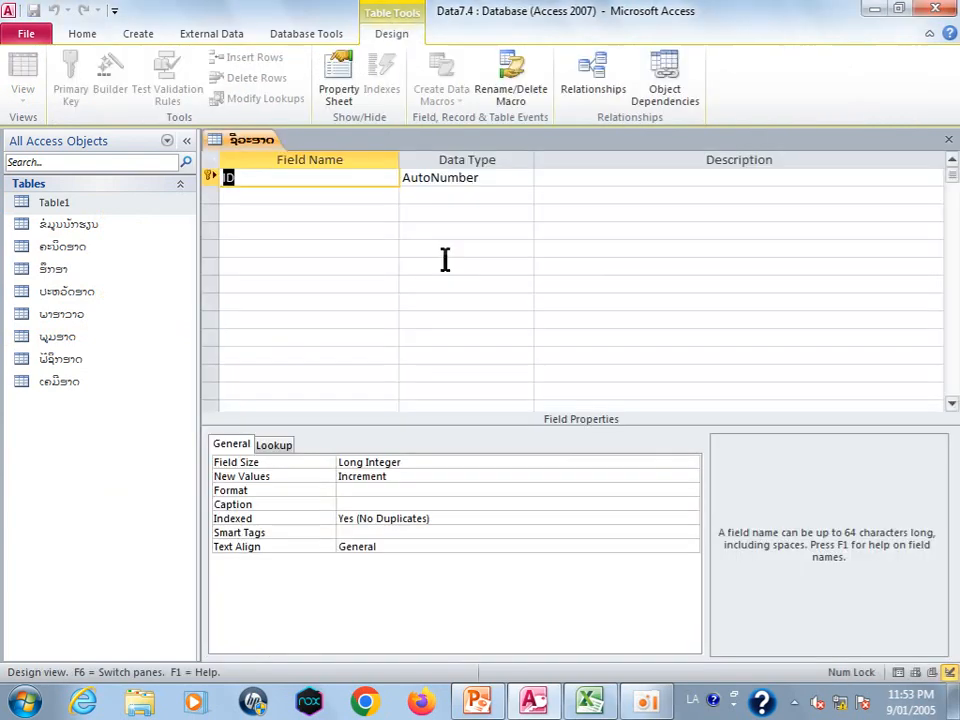
# Rename the ID primary key field of the ຊີວະສາດ table to ລະຫັດນັກຮຽນ and set its data type to Text.
pyautogui.write('ລະຫັດນັກຮ')
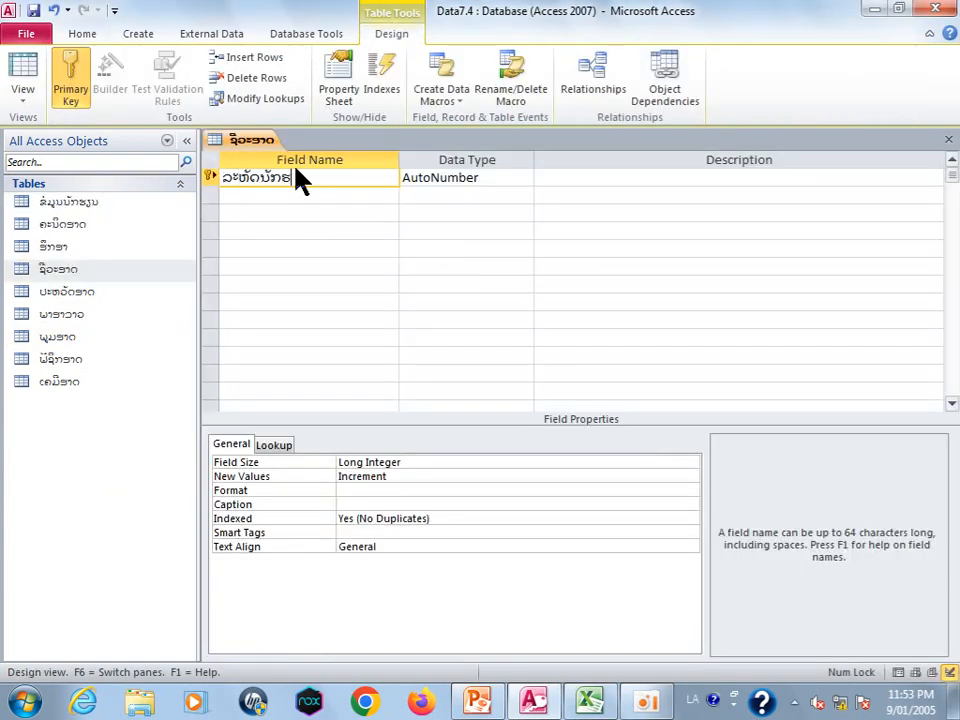
pyautogui.write('ຽນ')
pyautogui.click(508, 181)
pyautogui.click(524, 177)
pyautogui.click(500, 196)
# Add a second field named ຄະແນນໝົດປີ to the ຊີວະສາດ table with the Number data type.
pyautogui.click(315, 195)
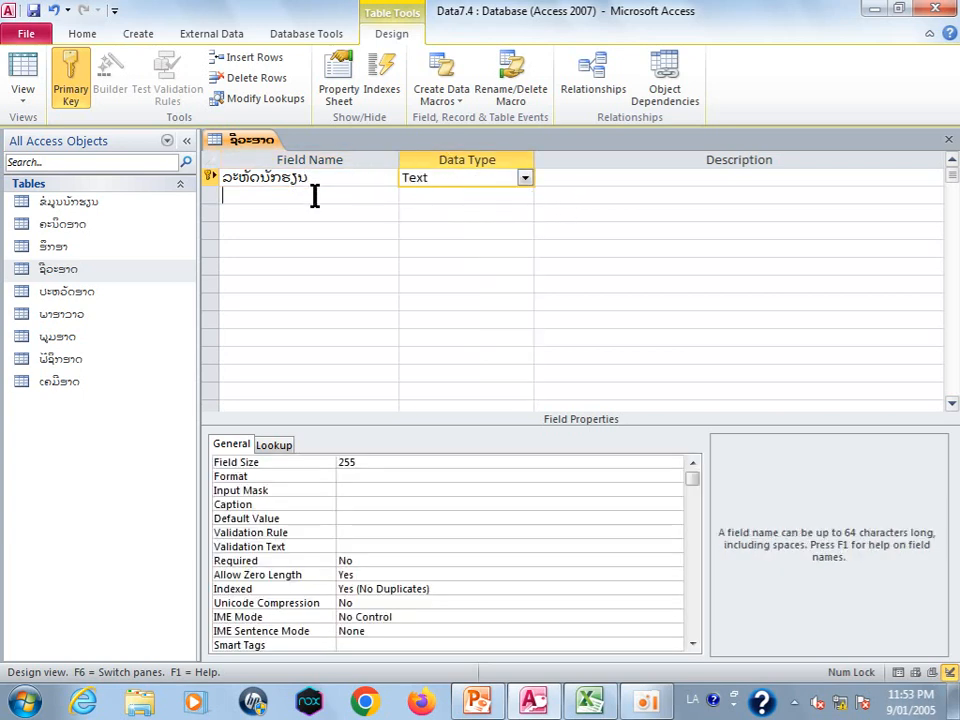
pyautogui.write('ຊະ')
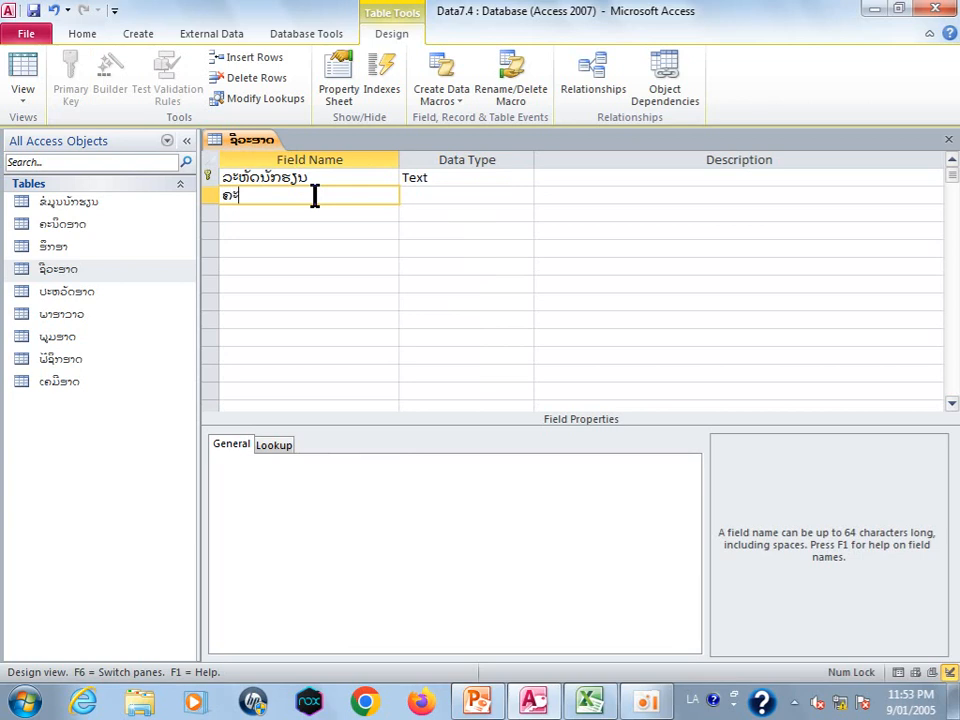
pyautogui.write('ແນບໝົດປີ')
pyautogui.click(506, 195)
pyautogui.click(524, 195)
pyautogui.click(475, 249)
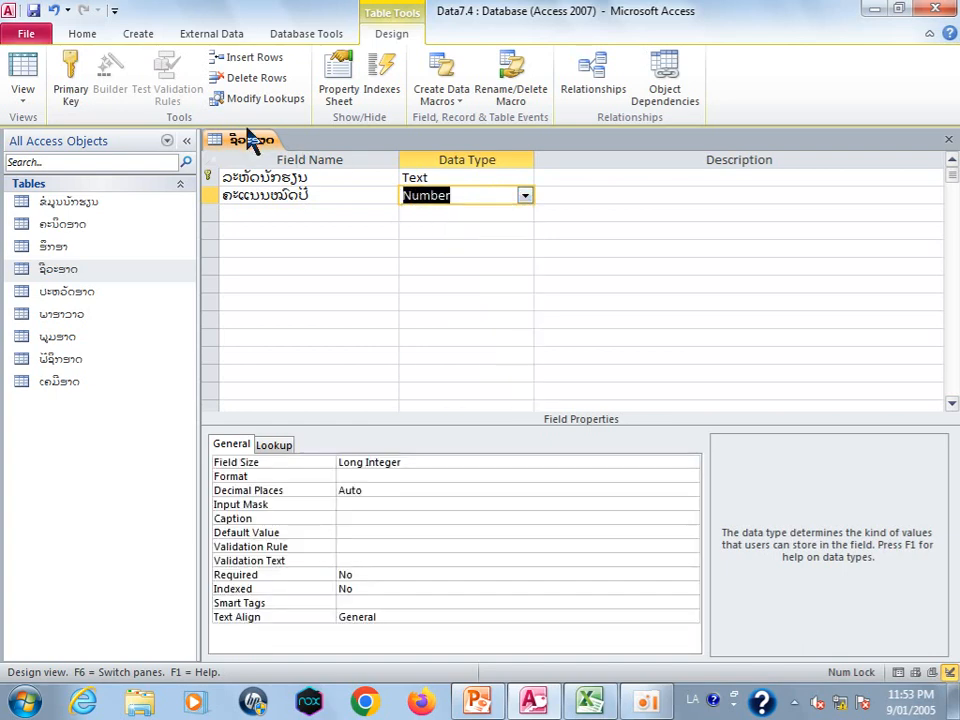
# Save the ຊີວະສາດ table design and close the table.
pyautogui.rightClick(252, 140)
pyautogui.click(288, 146)
pyautogui.rightClick(258, 142)
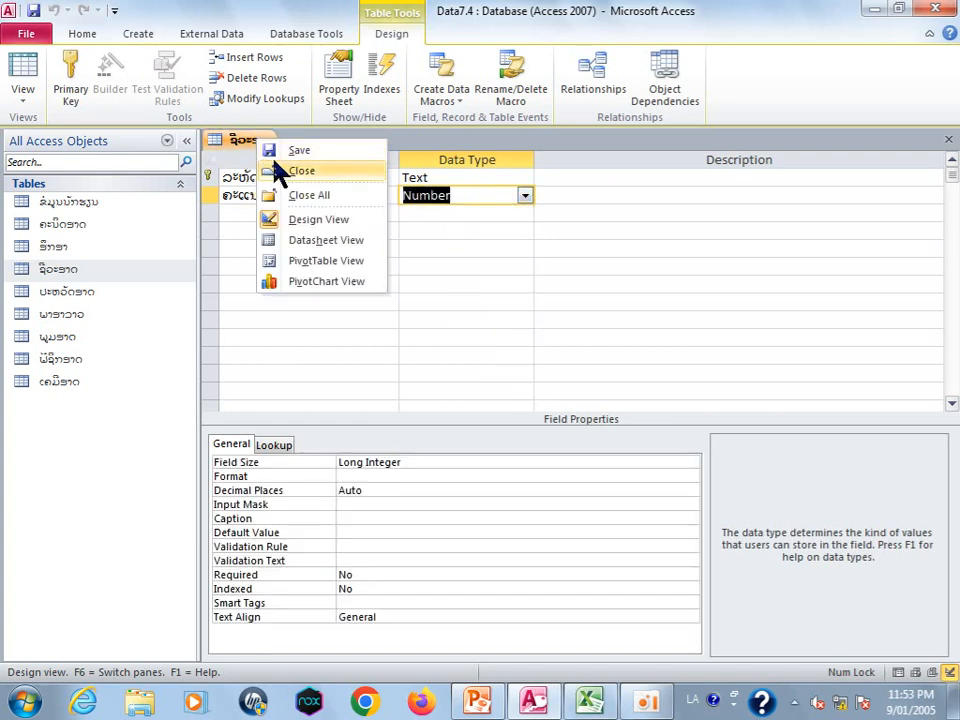
pyautogui.click(280, 172)
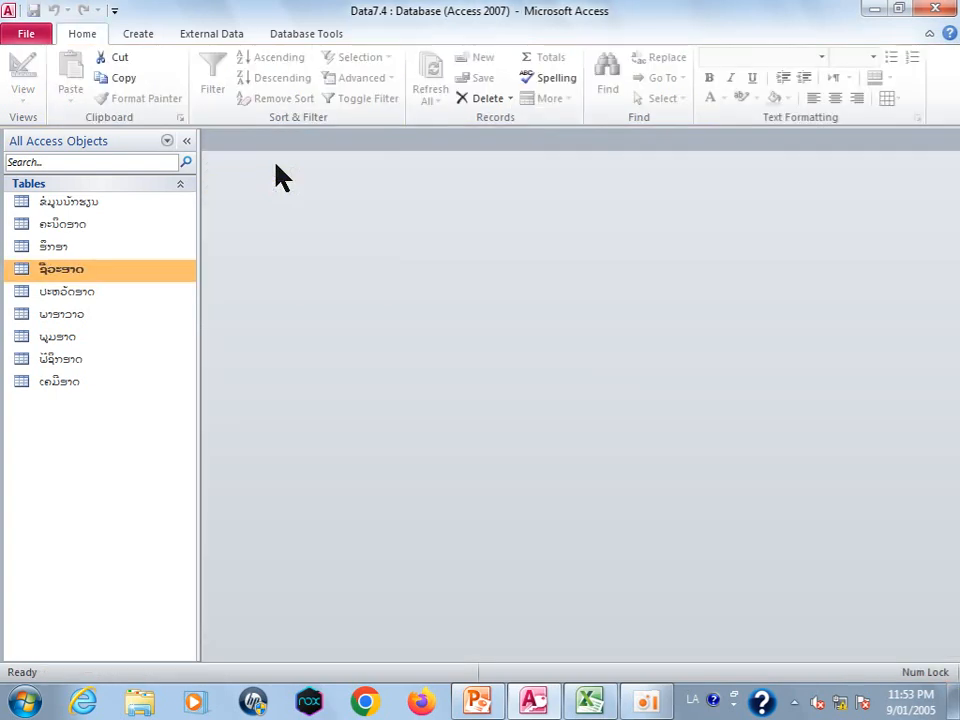
# Create a new table, save it as ພາສາອັງກິດ, and open it in Design View.
pyautogui.click(146, 40)
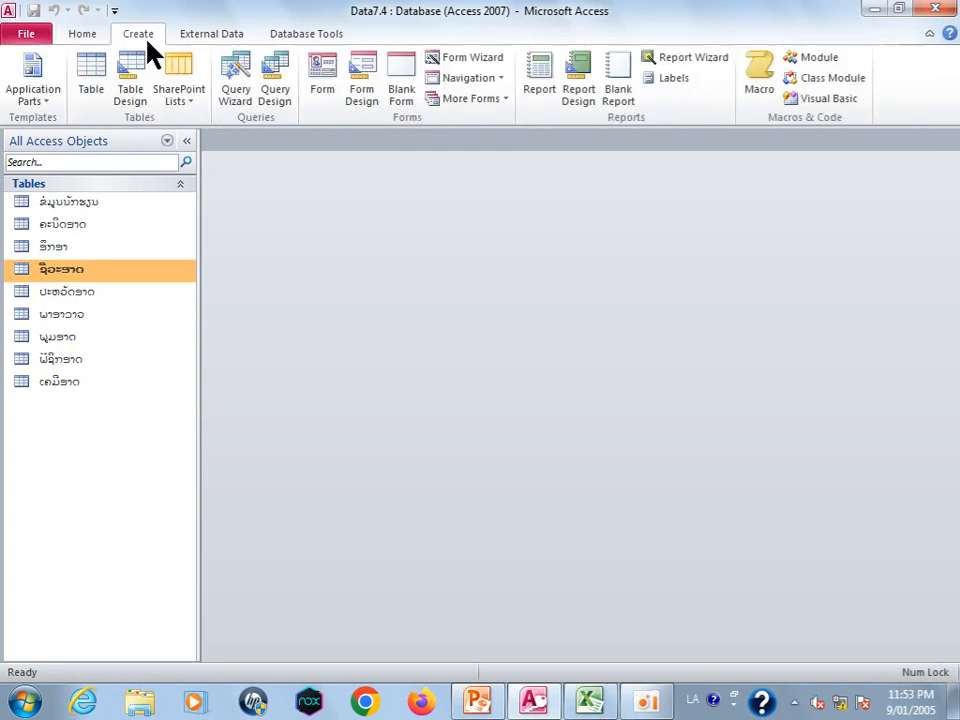
pyautogui.click(97, 88)
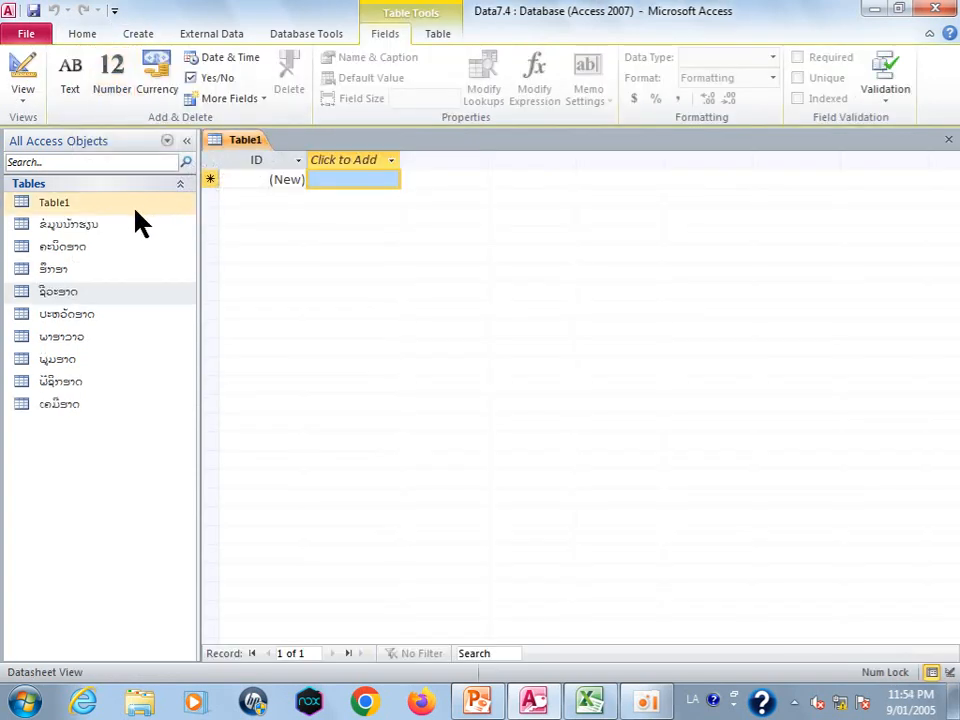
pyautogui.rightClick(86, 203)
pyautogui.click(145, 236)
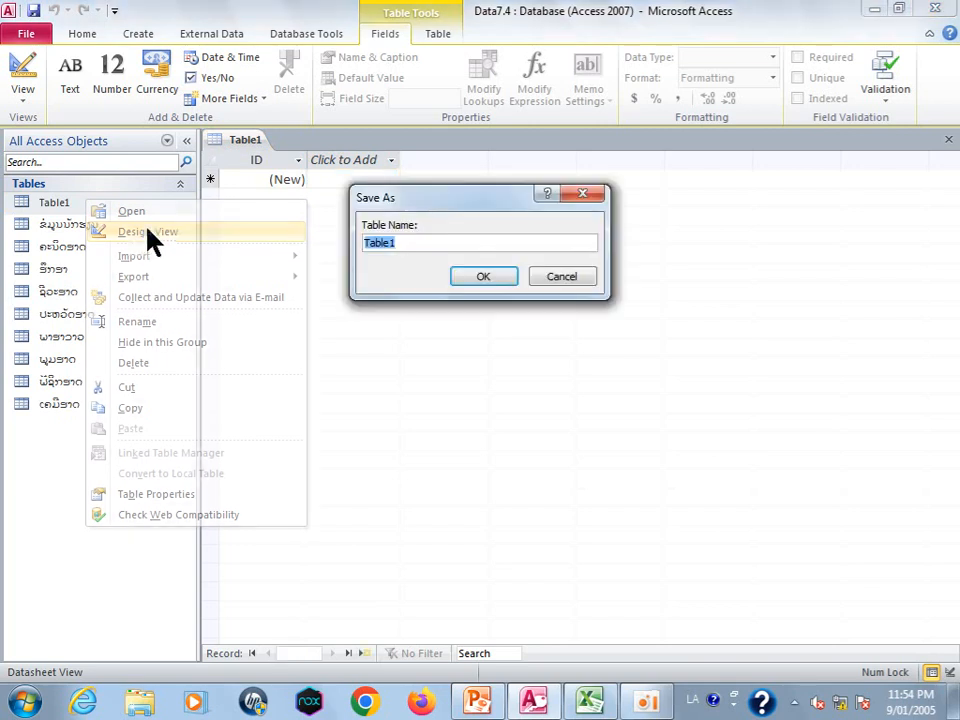
pyautogui.write('ພາສາອັງກິດ')
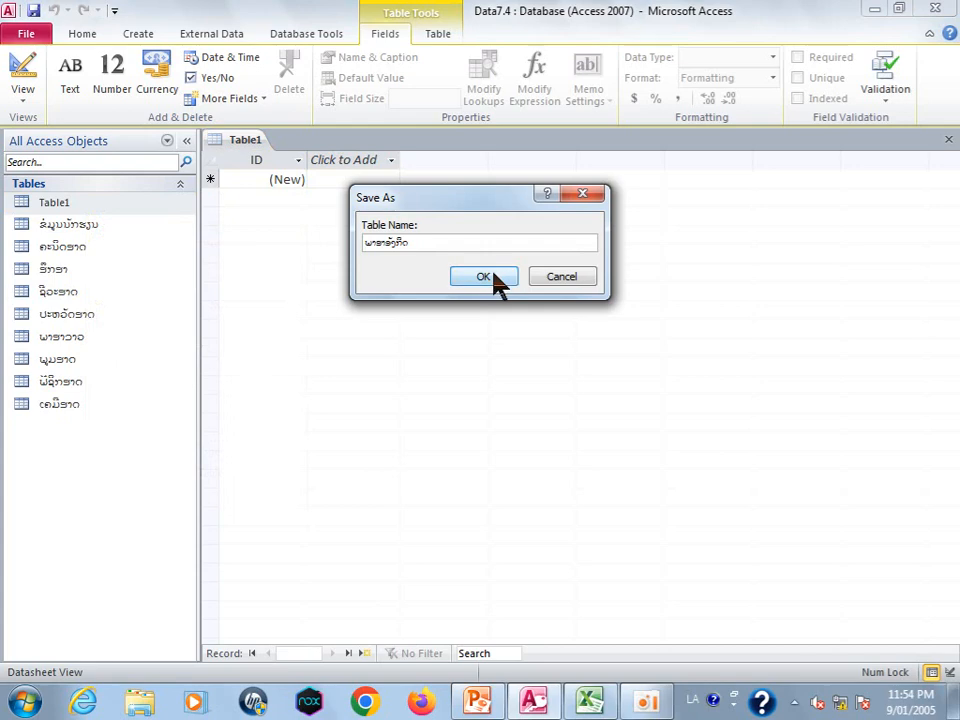
pyautogui.click(490, 274)
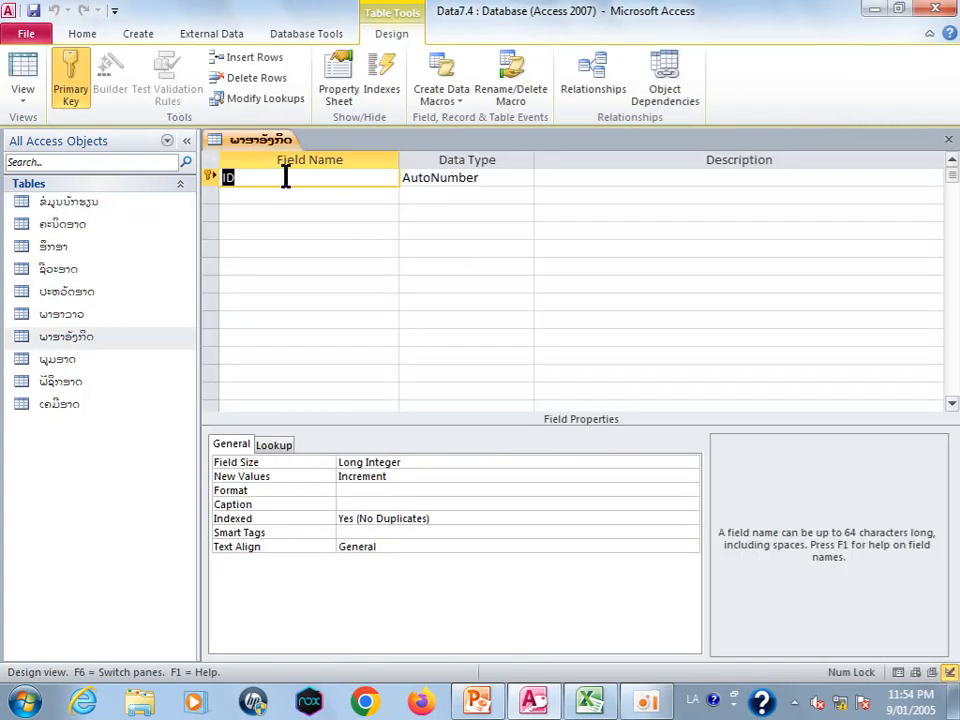
# Rename the ID primary key field of the ພາສາອັງກິດ table to ລະຫັດນັກຮຽນ and set its data type to Text.
pyautogui.write('ລະຫັດນັກຮຽນ')
pyautogui.click(510, 180)
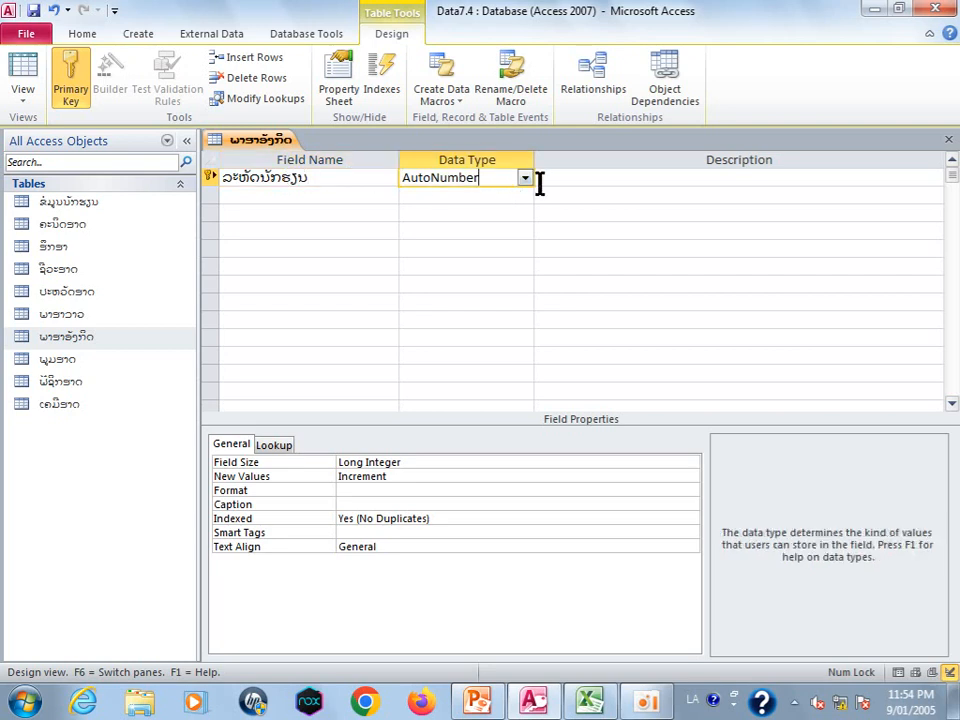
pyautogui.click(525, 178)
pyautogui.click(478, 195)
# Add a second field named ຄະແນນໝົດປີ to the ພາສາອັງກິດ table with the Number data type.
pyautogui.click(291, 198)
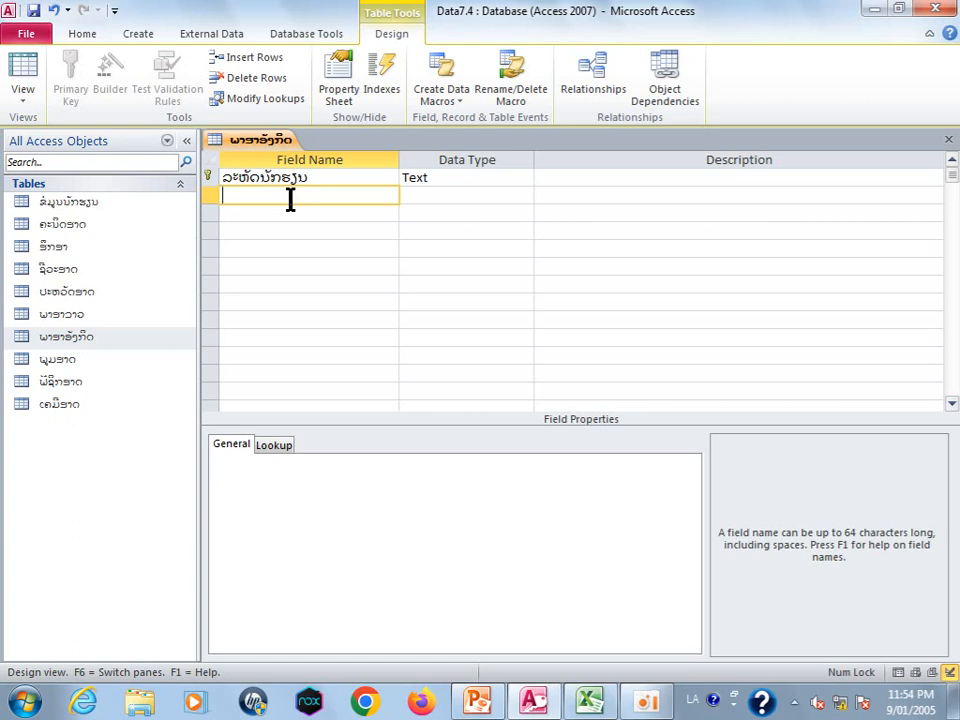
pyautogui.write('ແນນໝົດປີ')
pyautogui.click(430, 197)
pyautogui.click(525, 196)
pyautogui.click(449, 246)
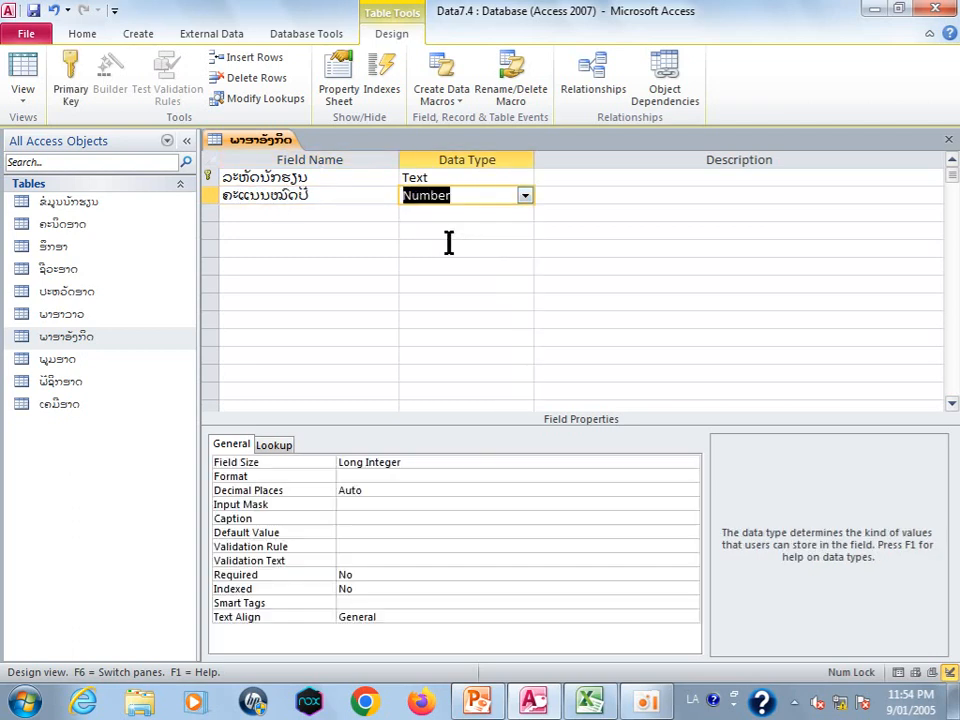
# Save the ພາສາອັງກິດ table design and close the table.
pyautogui.rightClick(279, 146)
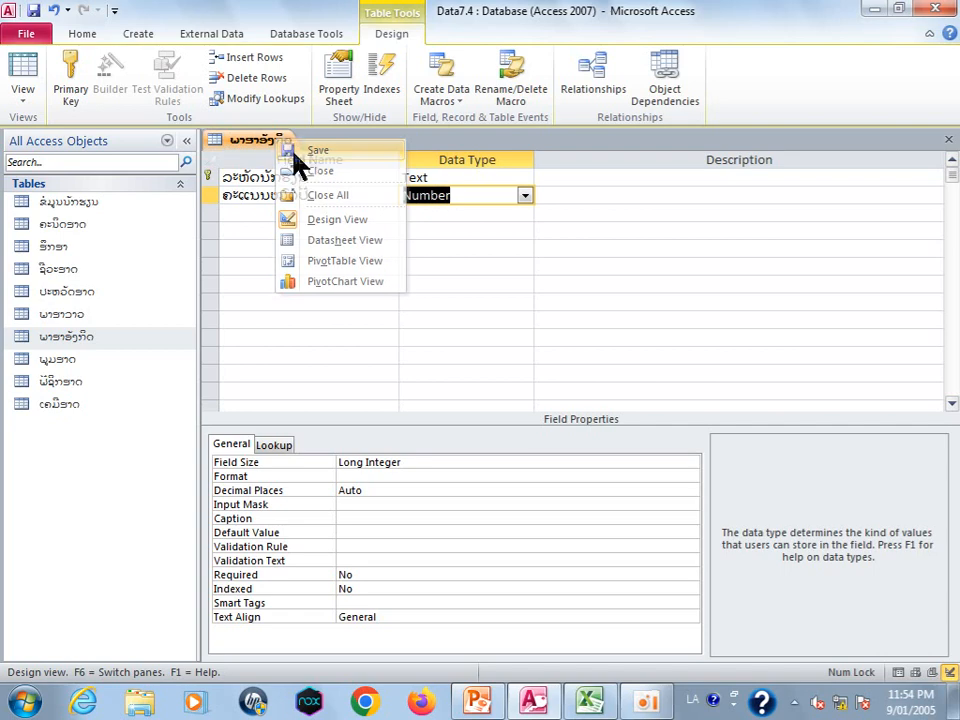
pyautogui.click(245, 147)
pyautogui.rightClick(245, 147)
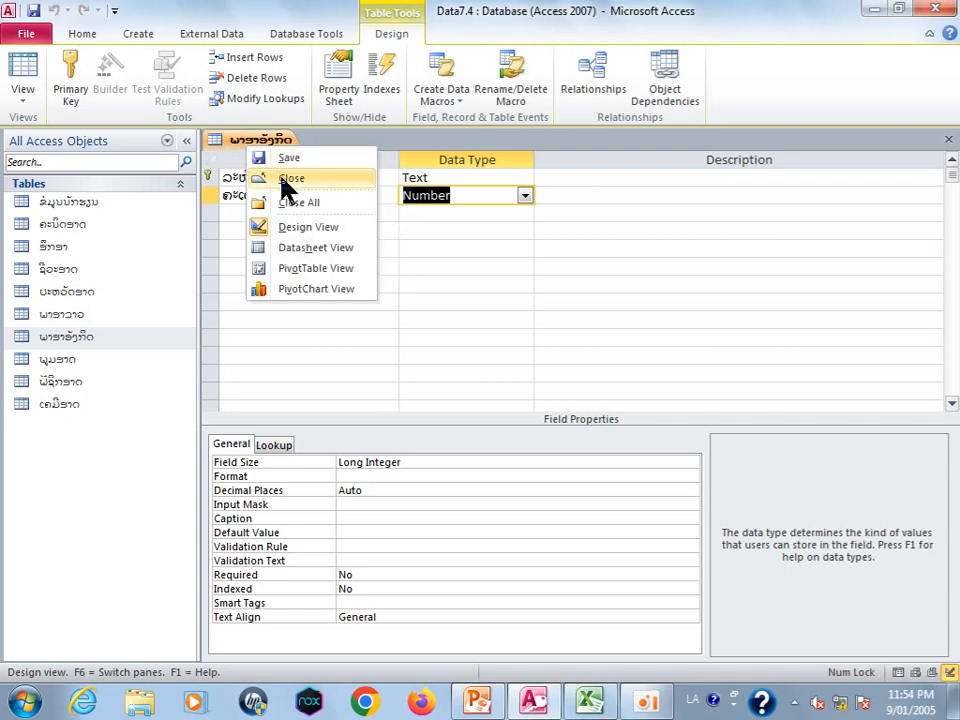
pyautogui.click(284, 182)
# Create a new table, save it as ພາລະສຶກສາ, and open it in Design View.
pyautogui.click(140, 35)
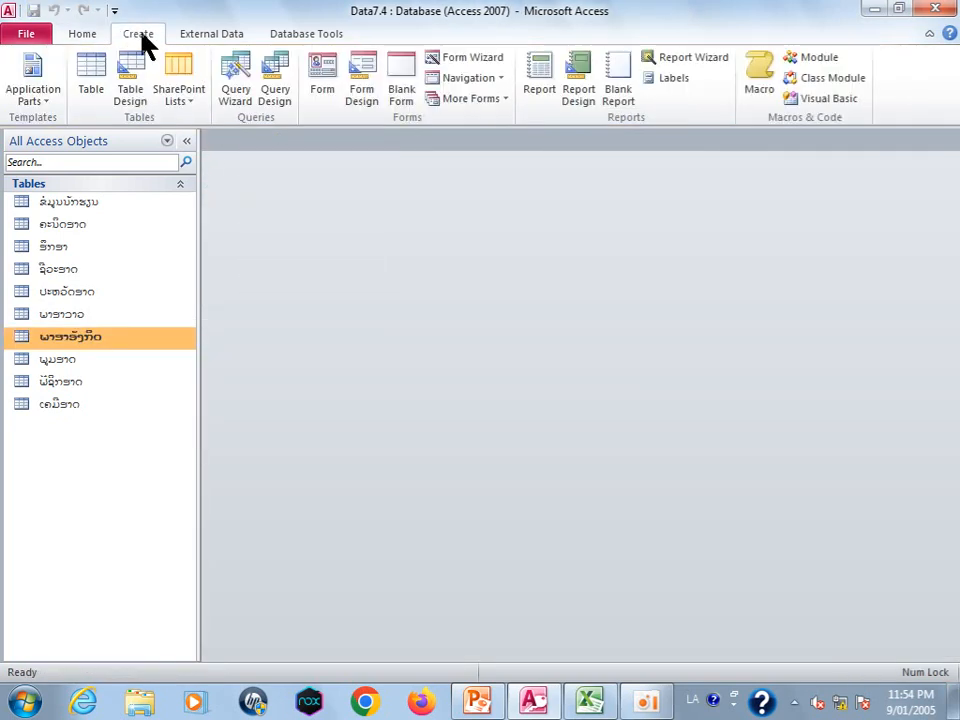
pyautogui.click(94, 80)
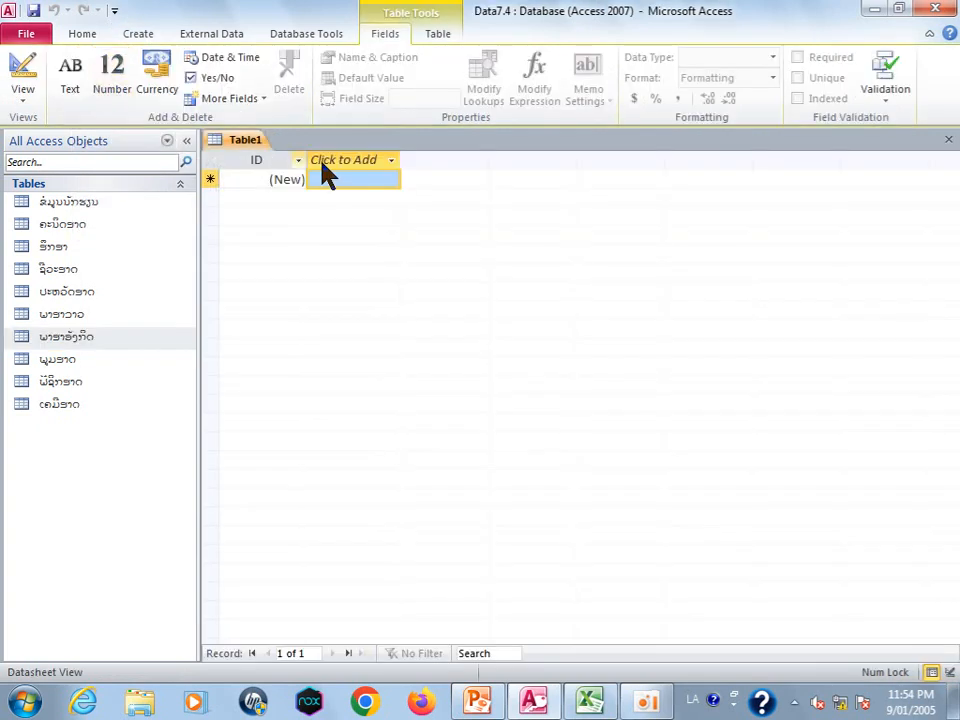
pyautogui.click(92, 205)
pyautogui.rightClick(98, 202)
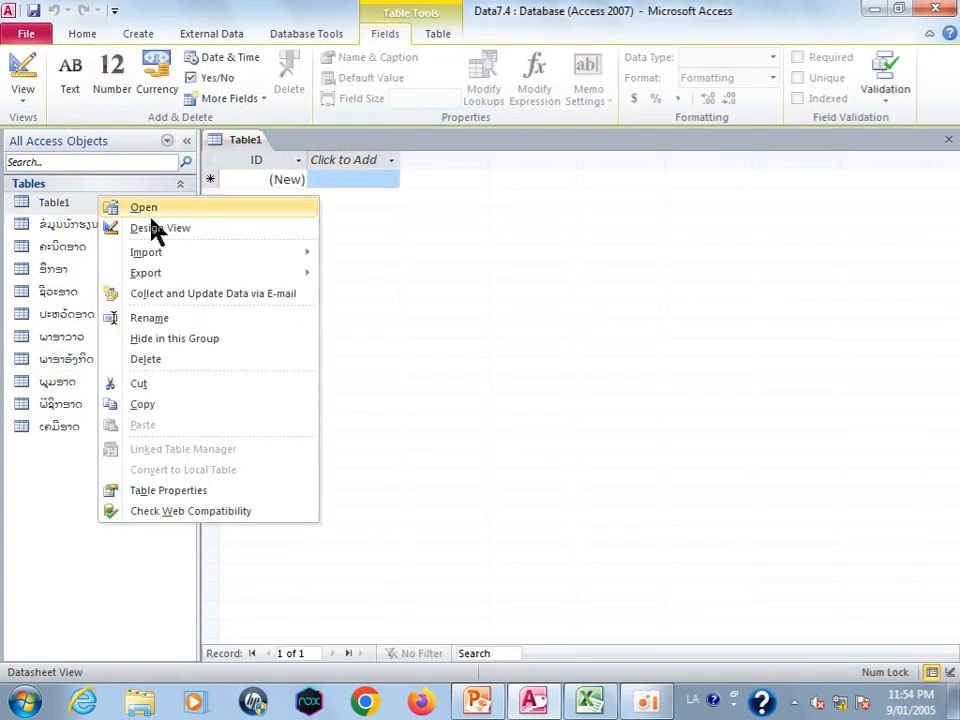
pyautogui.click(172, 232)
pyautogui.write('ພາສາອັງກິດ')
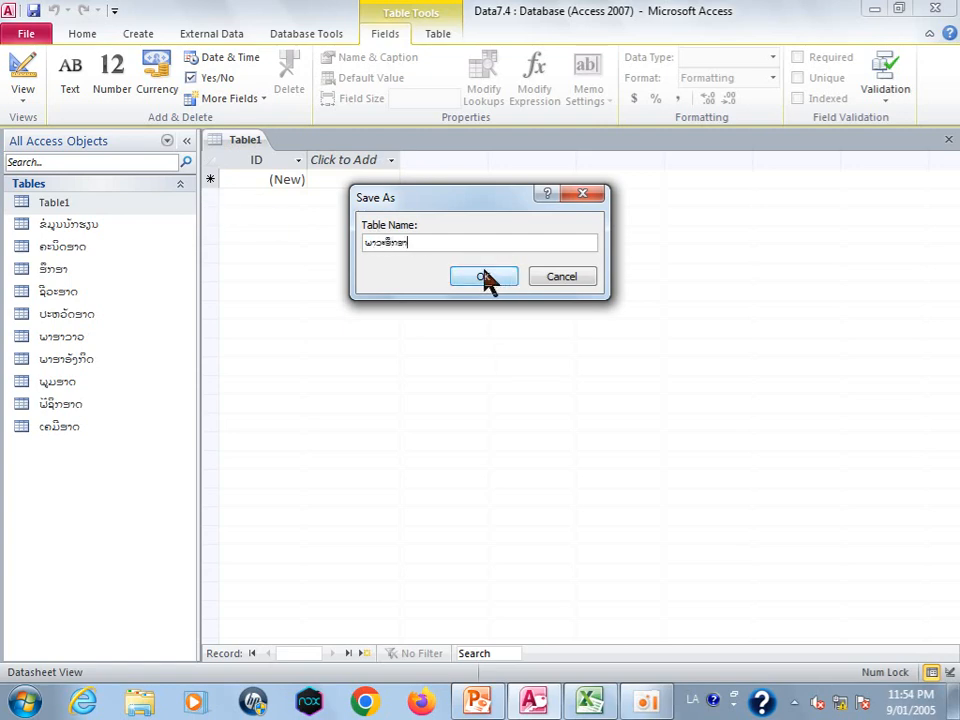
pyautogui.click(487, 278)
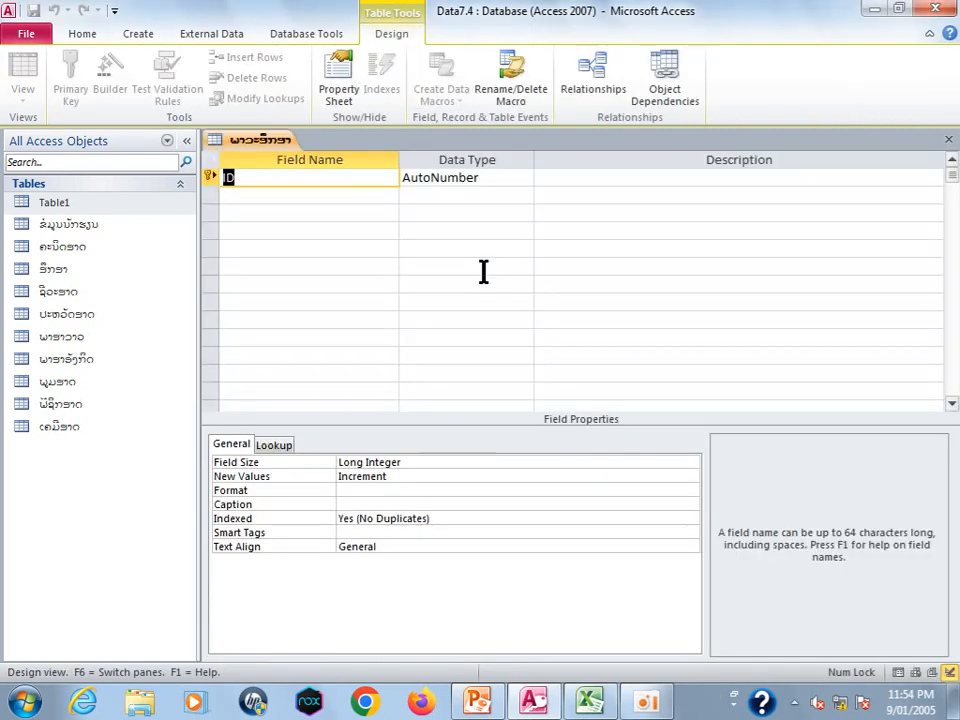
# Rename the ID primary key field of the ພາລະສຶກສາ table to ລະຫັດນັກຮຽນ and set its data type to Text.
pyautogui.write('ລະຫັດ')
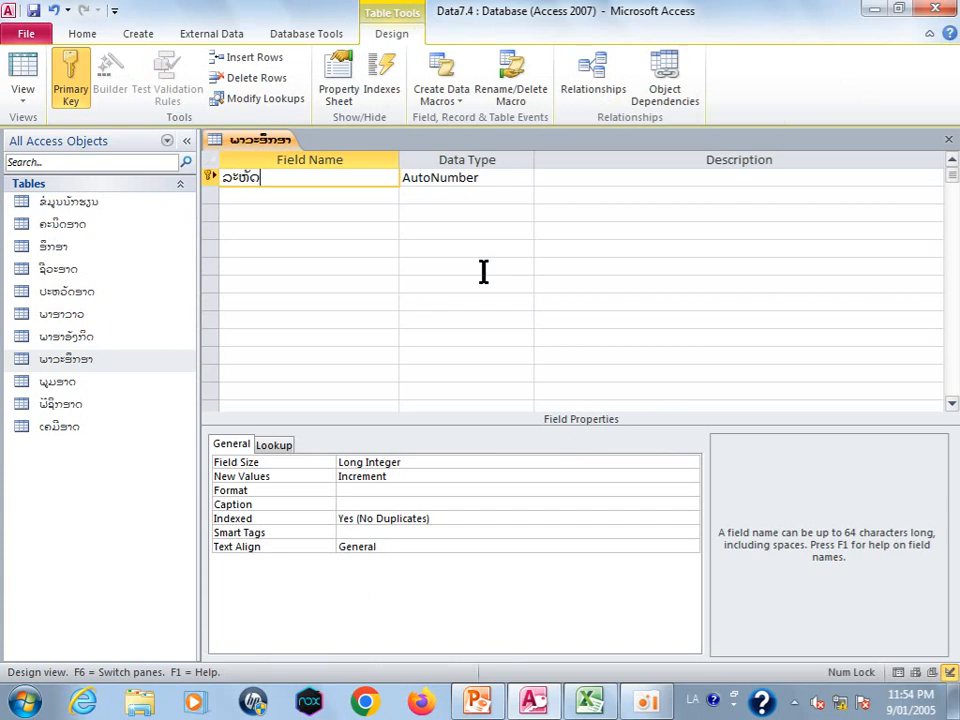
pyautogui.write('ນັກຮຽນ')
pyautogui.click(463, 177)
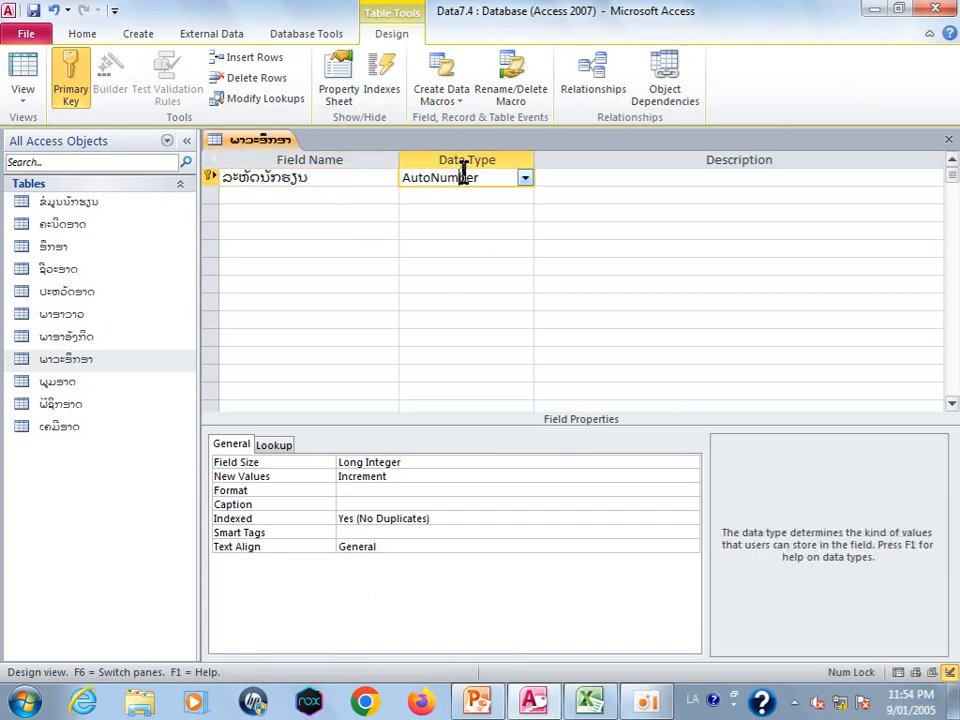
pyautogui.click(524, 177)
pyautogui.click(490, 196)
# Add a Number field named ຄະແນນໝົດປີ to the ພາລະສຶກສາ table, and save and close the table.
pyautogui.click(333, 196)
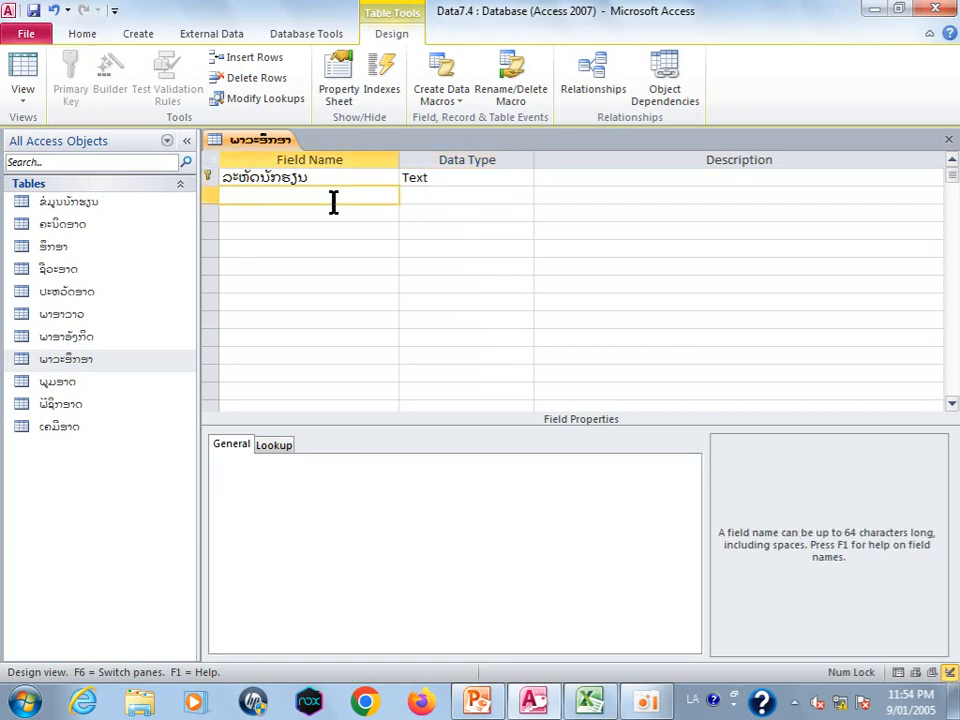
pyautogui.write('ຊະແ')
pyautogui.write('ນນໝົດ')
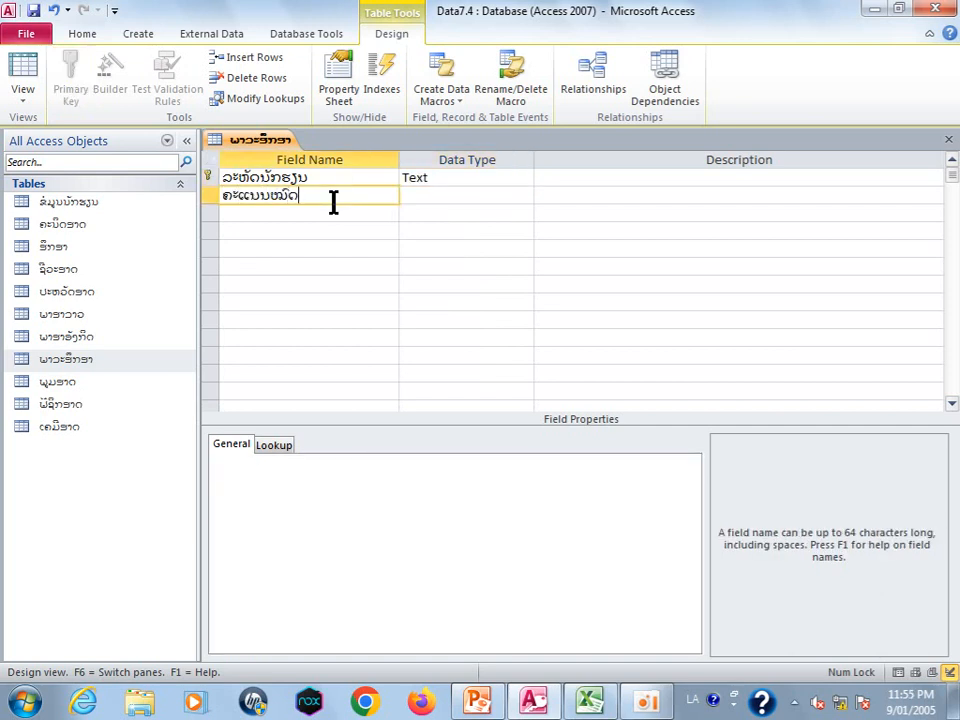
pyautogui.write('ປີ')
pyautogui.click(476, 195)
pyautogui.click(522, 197)
pyautogui.click(440, 248)
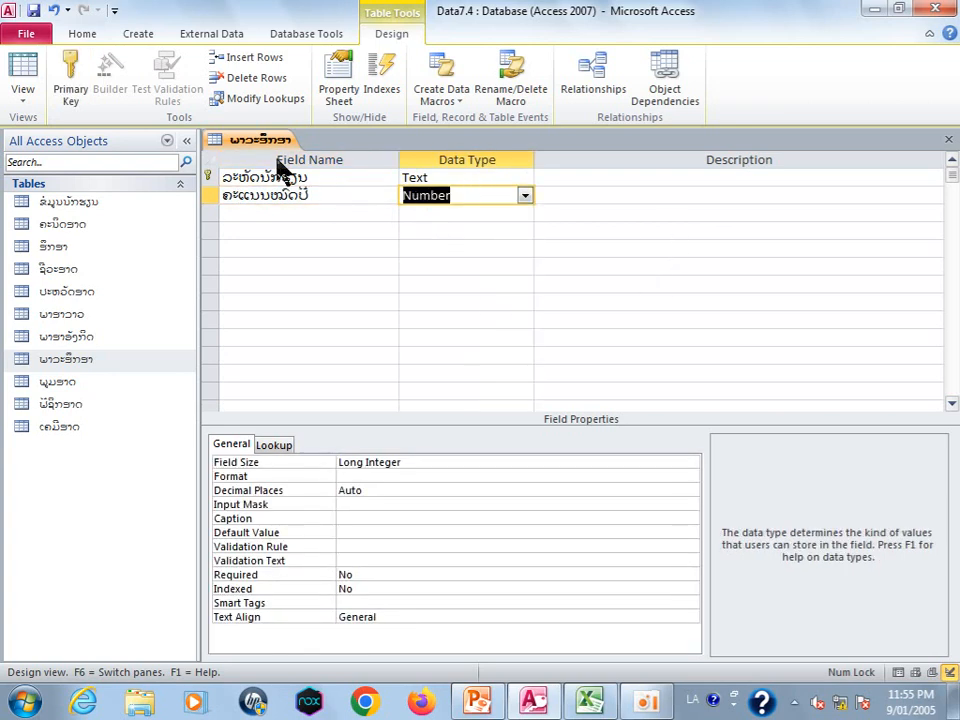
pyautogui.rightClick(276, 142)
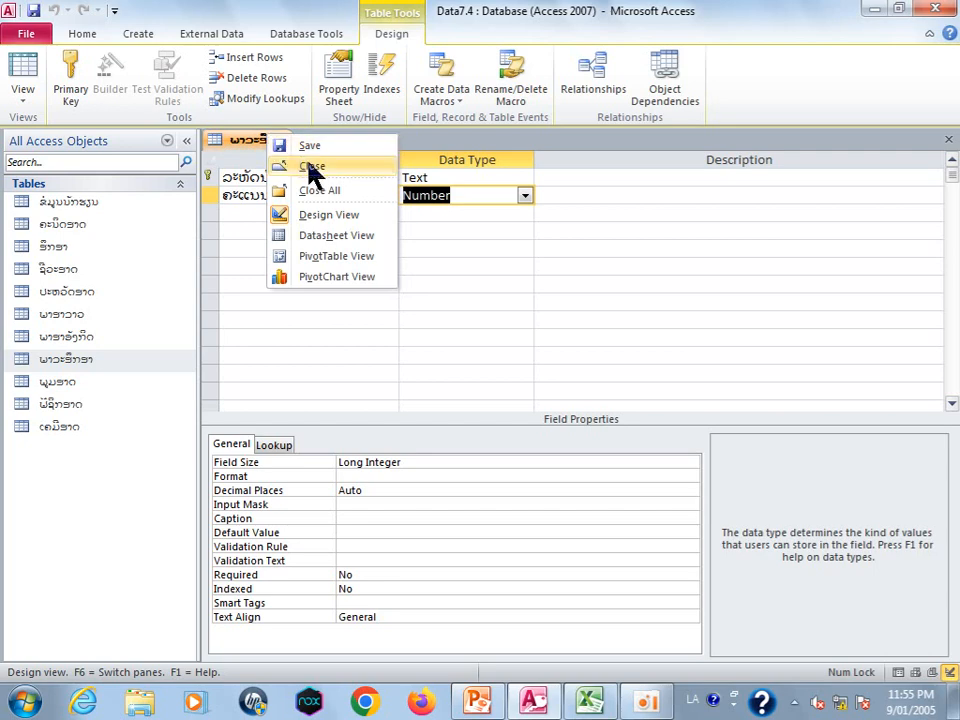
pyautogui.click(313, 170)
# Create a new table, save it as ໄອຊີທີ, and open it in Design View.
pyautogui.click(128, 38)
pyautogui.click(90, 86)
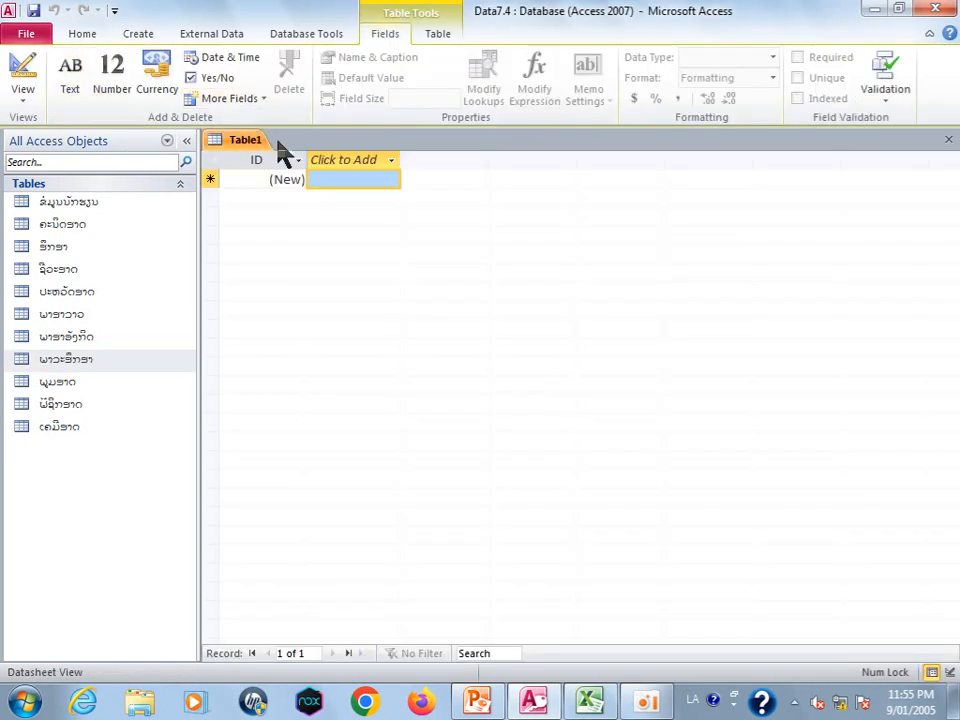
pyautogui.rightClick(90, 210)
pyautogui.click(152, 229)
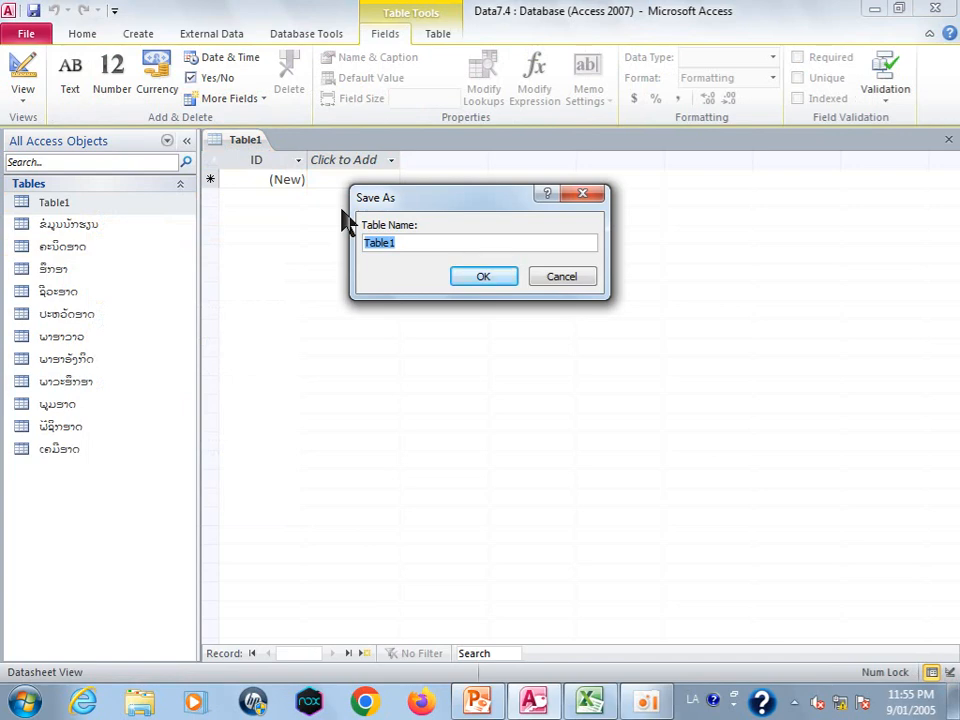
pyautogui.write('ໂຊຕີ')
pyautogui.click(506, 283)
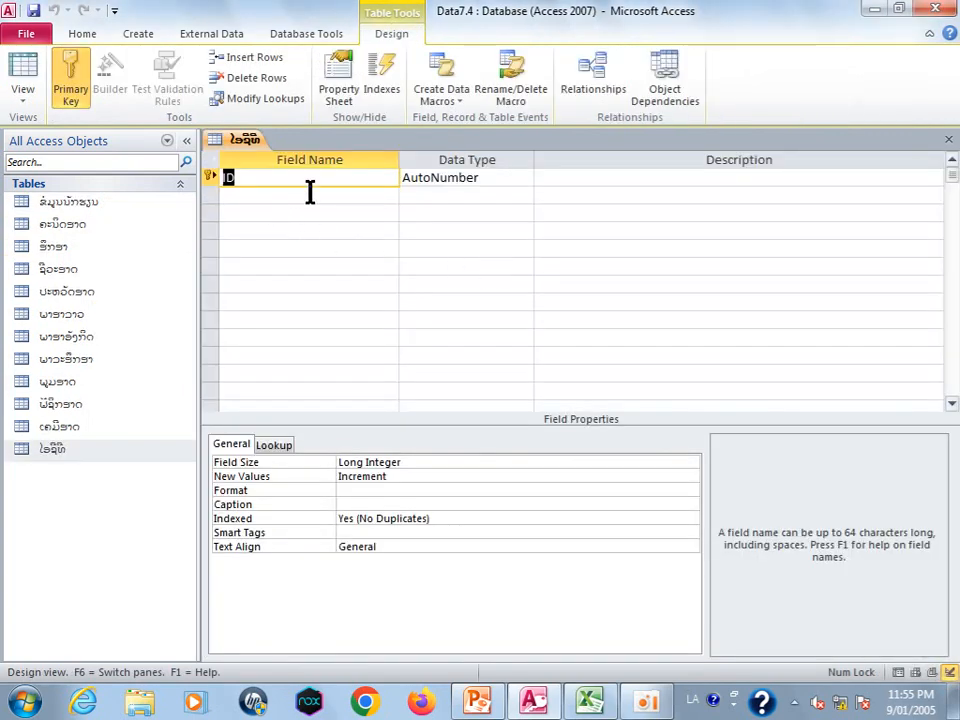
# Rename the ID primary key field of the ໄອຊີທີ table to ລະຫັດນັກຮຽນ and set its data type to Text.
pyautogui.write('ລະຫັດບັກຮຽນ')
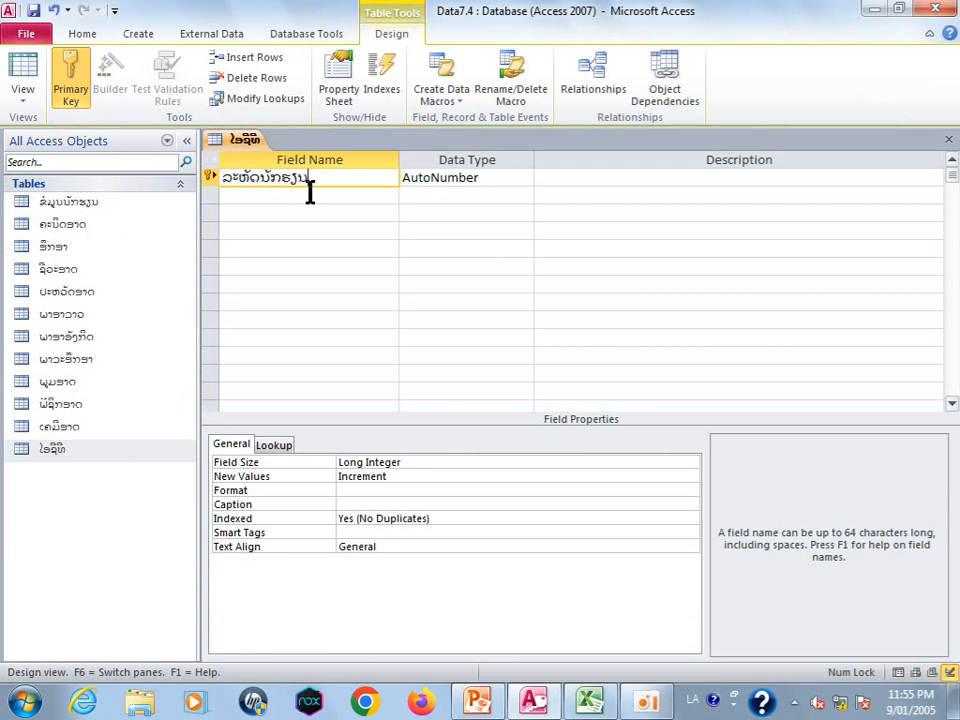
pyautogui.click(452, 177)
pyautogui.click(524, 178)
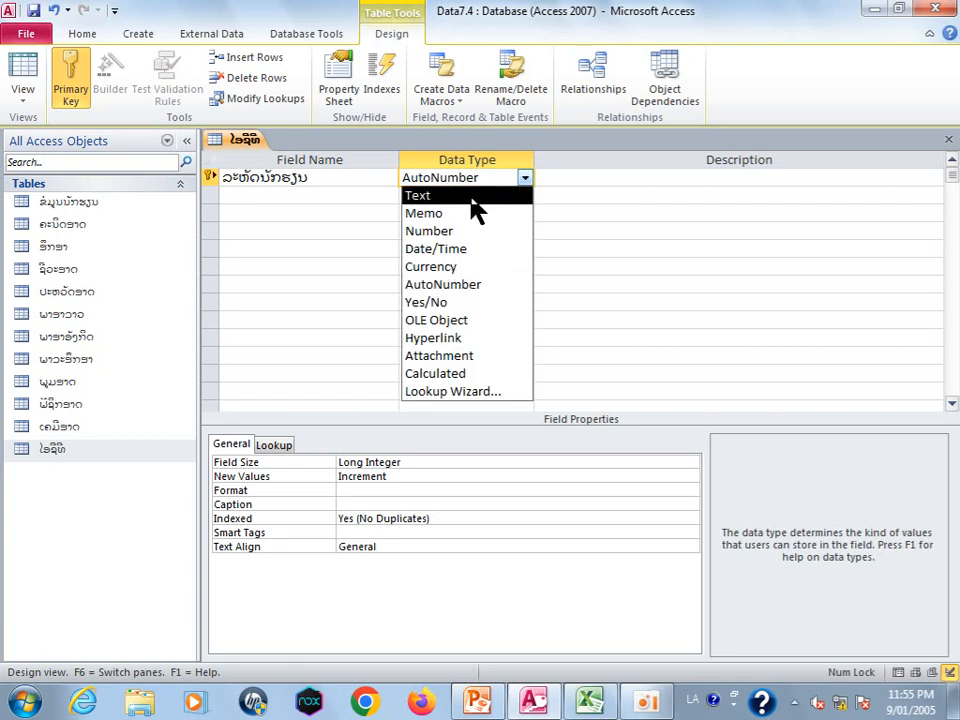
pyautogui.click(472, 196)
# Add a Number field named ຄະແນນໝົດປີ to the ໄອຊີທີ table, and save and close the table.
pyautogui.click(328, 200)
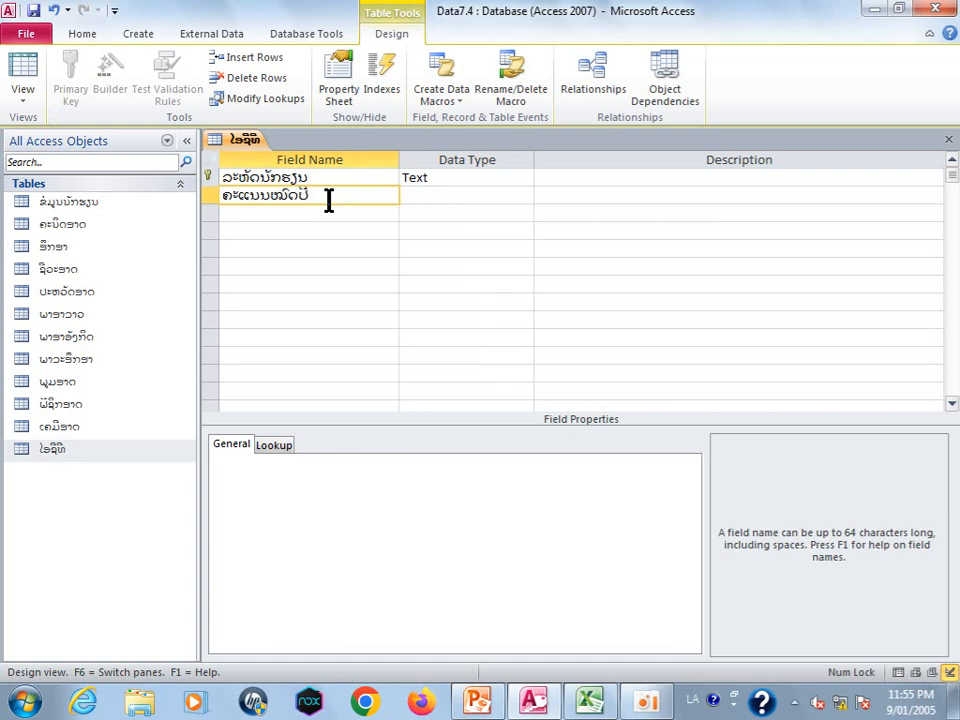
pyautogui.write('ຄະແນນໝົດປີ')
pyautogui.click(465, 200)
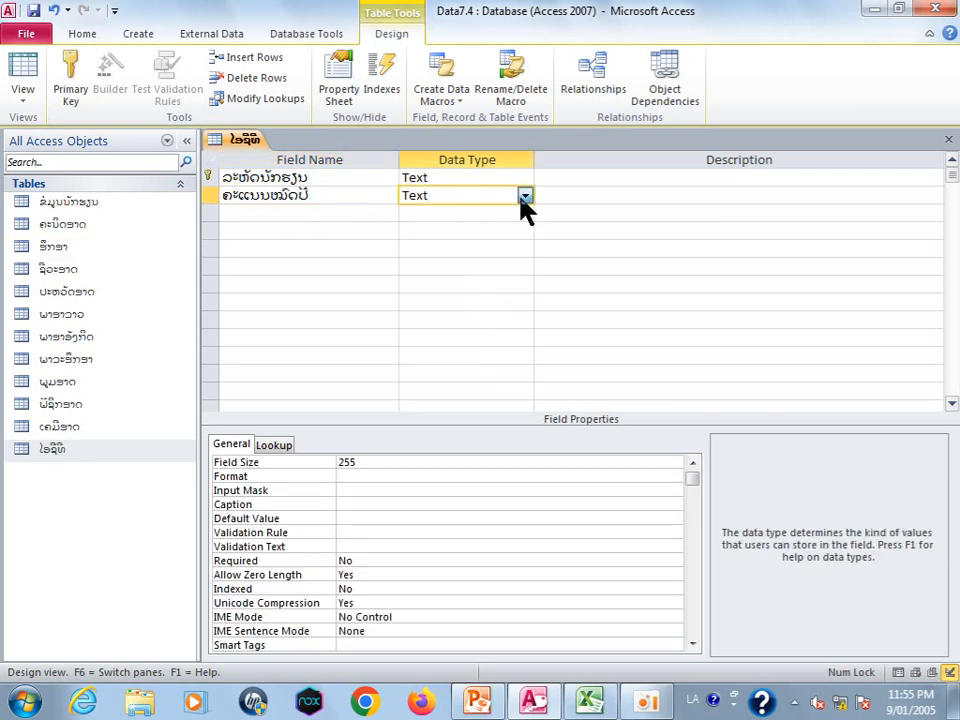
pyautogui.click(524, 196)
pyautogui.click(461, 248)
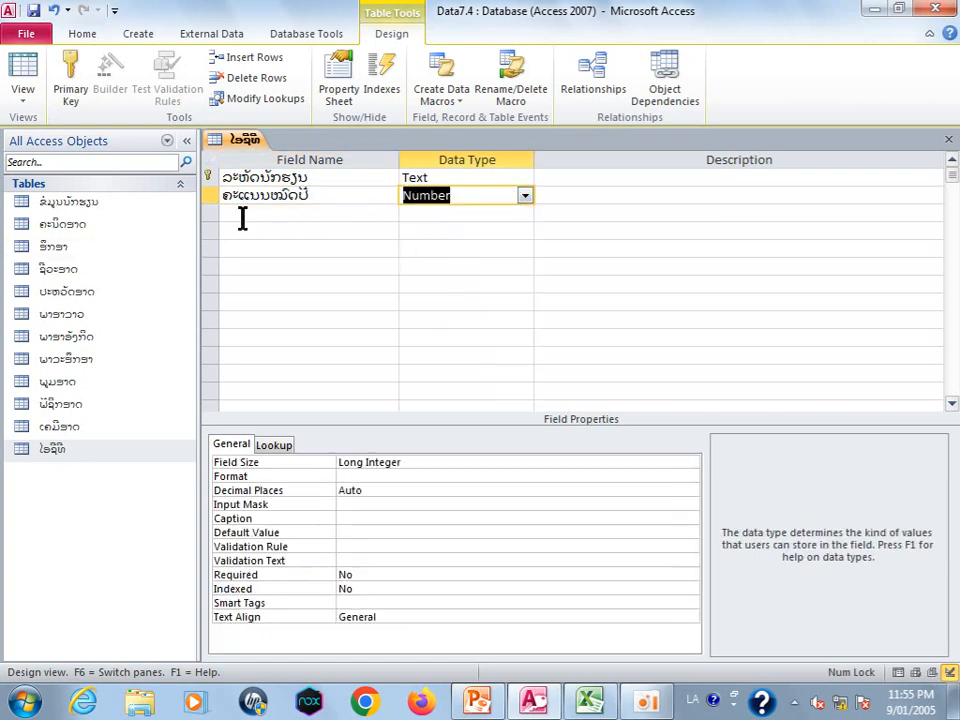
pyautogui.rightClick(252, 141)
pyautogui.rightClick(248, 144)
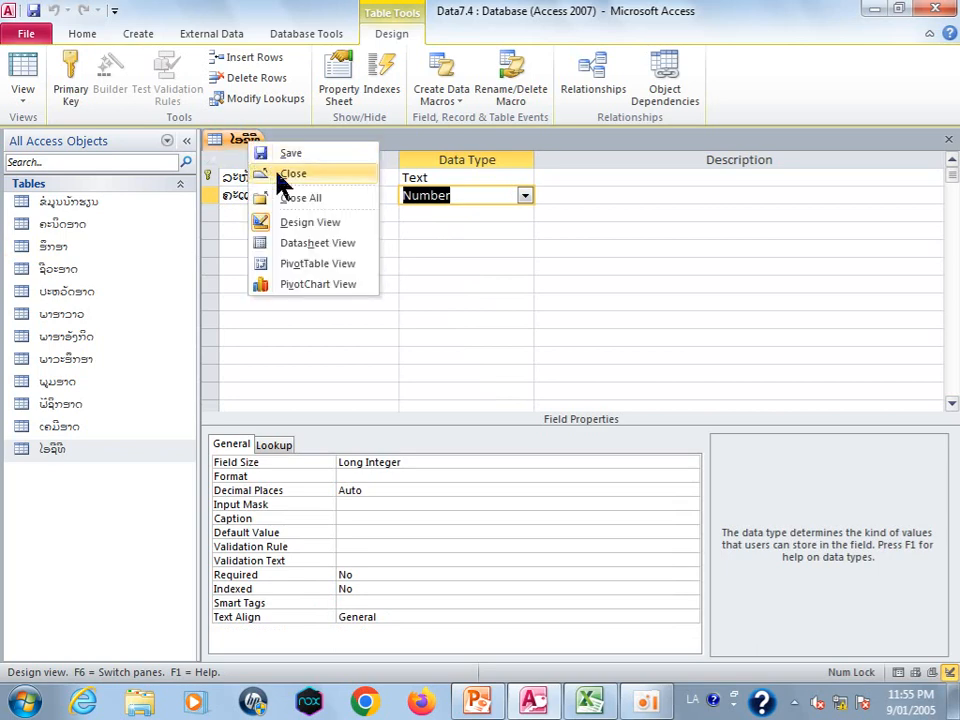